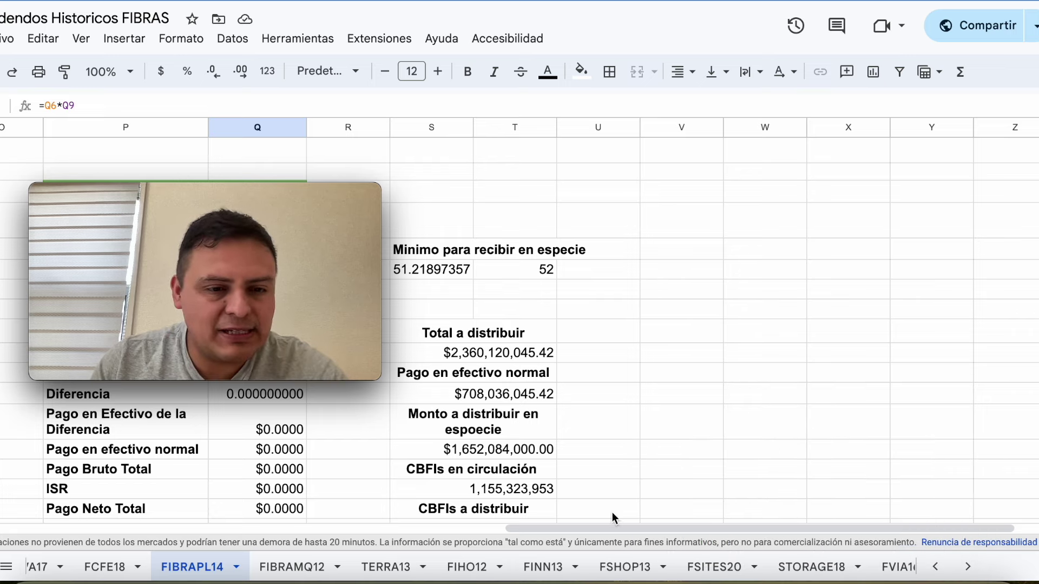
- Switch to the FIBRAMQ rights notice and review its registration, payment and ex-dates, payout per certificate and distribution type
{"action": "key", "text": "super+Tab"}
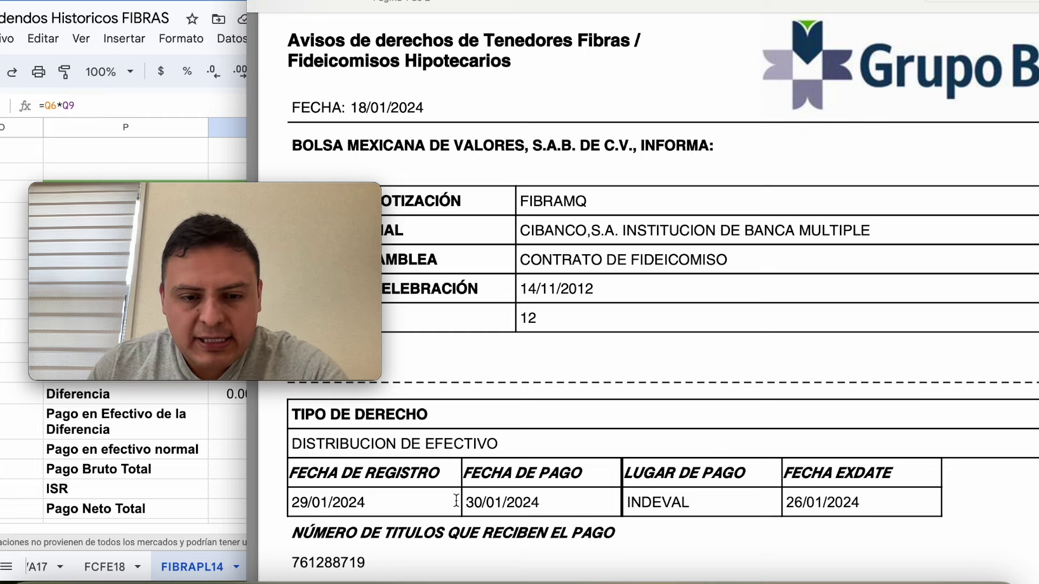
{"action": "scroll", "coordinate": [680, 463], "scroll_direction": "down", "scroll_amount": 2}
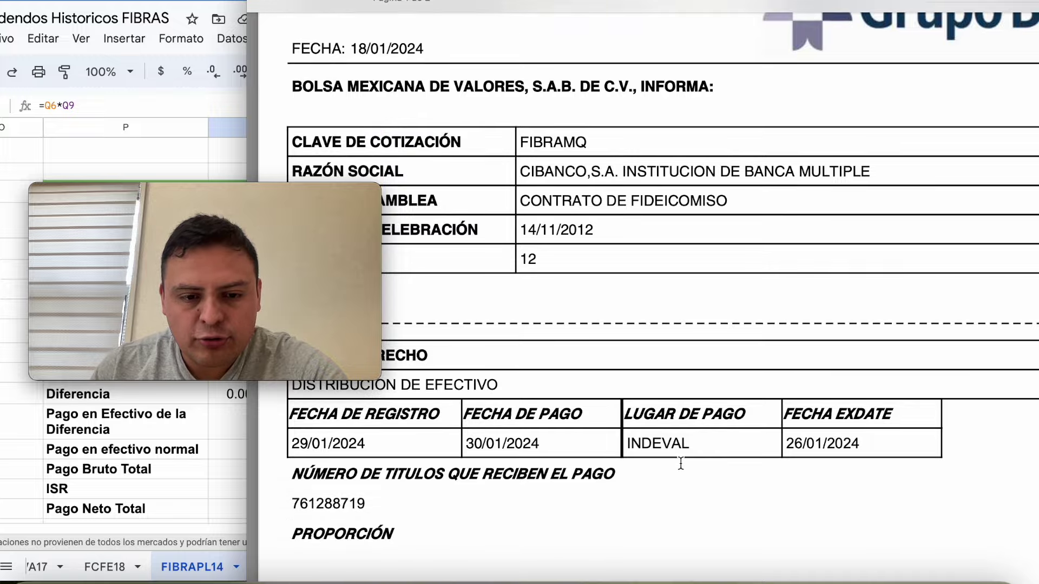
{"action": "scroll", "coordinate": [681, 463], "scroll_direction": "down", "scroll_amount": 1}
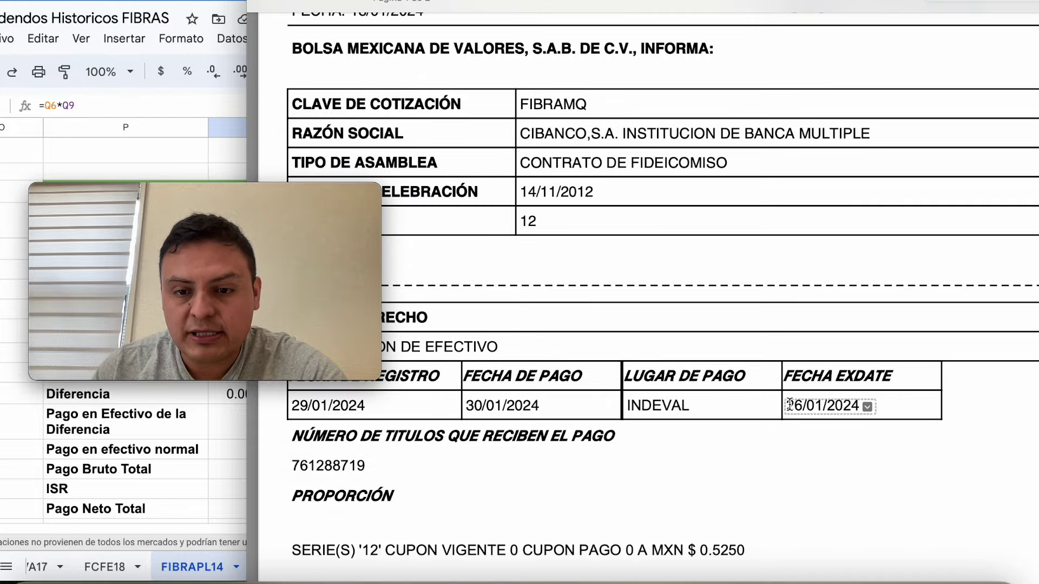
{"action": "scroll", "coordinate": [892, 468], "scroll_direction": "down", "scroll_amount": 2}
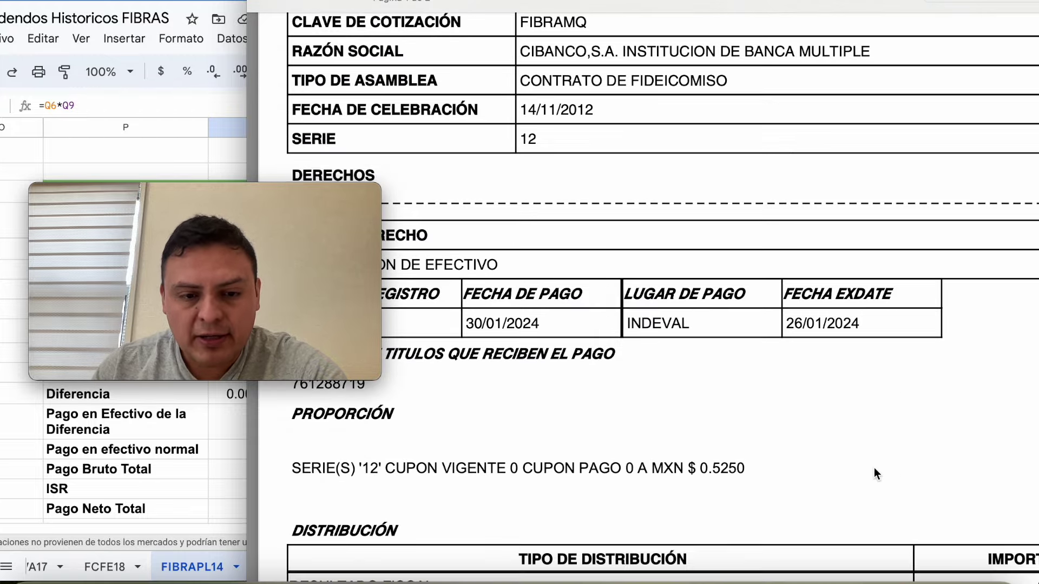
{"action": "left_click_drag", "start_coordinate": [752, 471], "coordinate": [701, 470]}
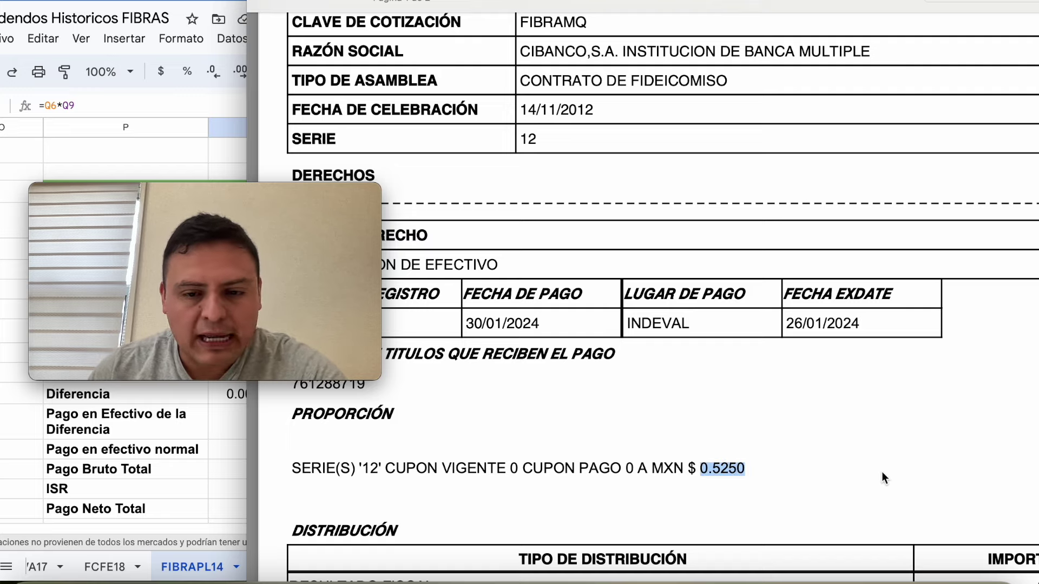
{"action": "scroll", "coordinate": [883, 476], "scroll_direction": "down", "scroll_amount": 3}
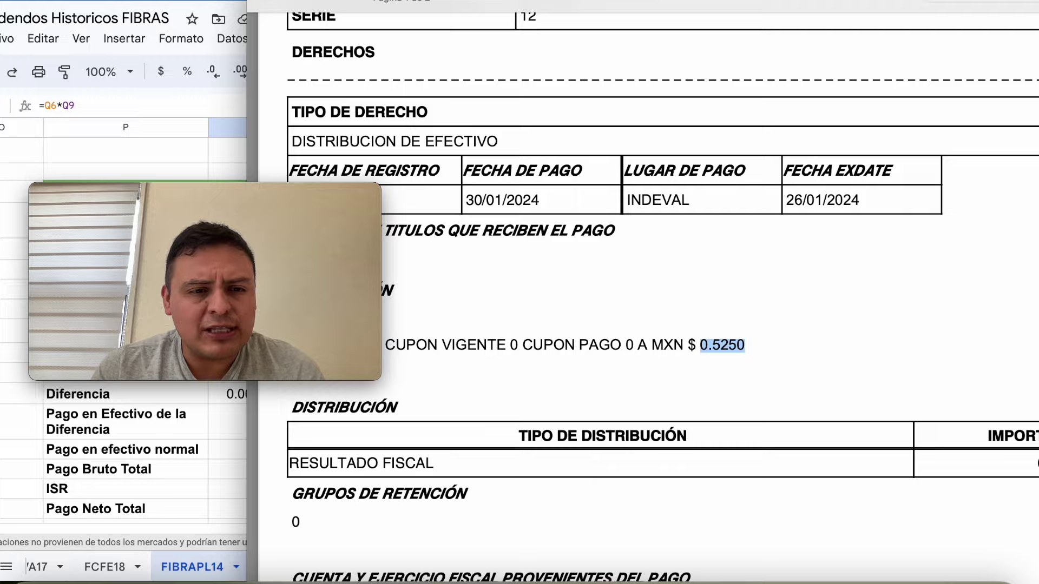
{"action": "scroll", "coordinate": [647, 290], "scroll_direction": "down", "scroll_amount": 14}
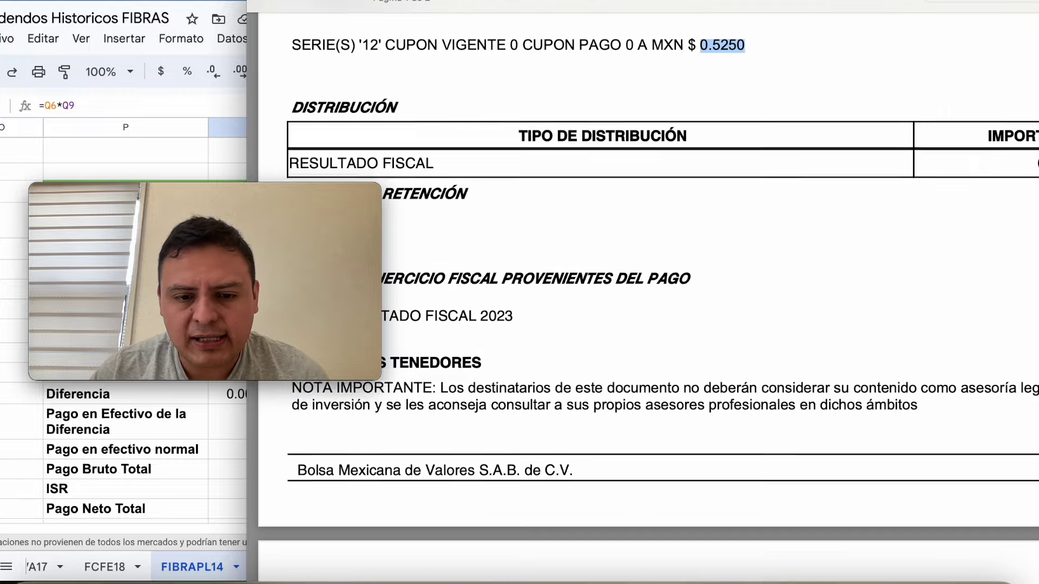
{"action": "scroll", "coordinate": [663, 292], "scroll_direction": "up", "scroll_amount": 18}
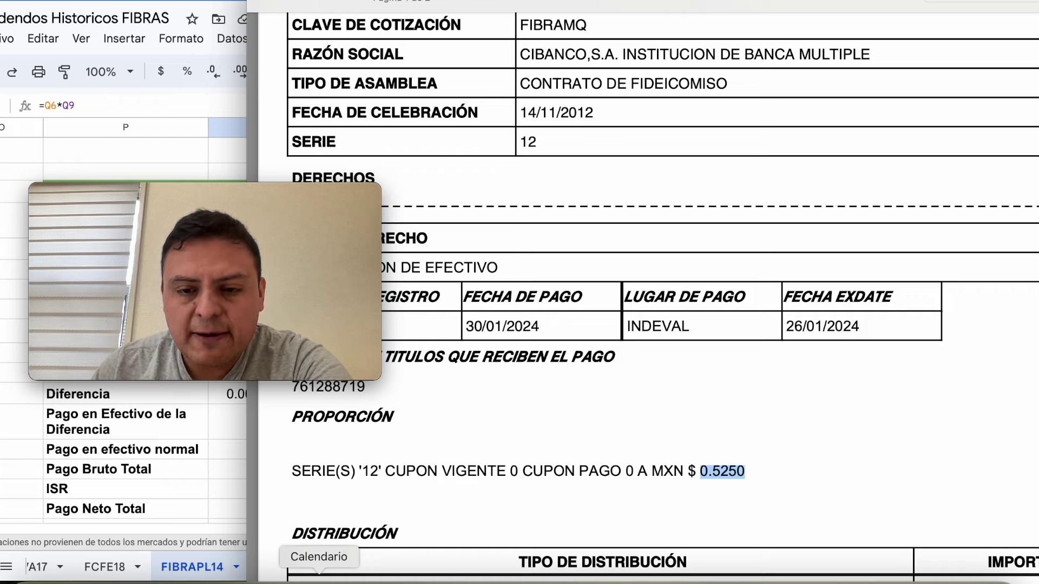
- Check the FIBRAMQ notice's key dates against the January 2024 calendar, and return to the notice
{"action": "left_click", "coordinate": [319, 577]}
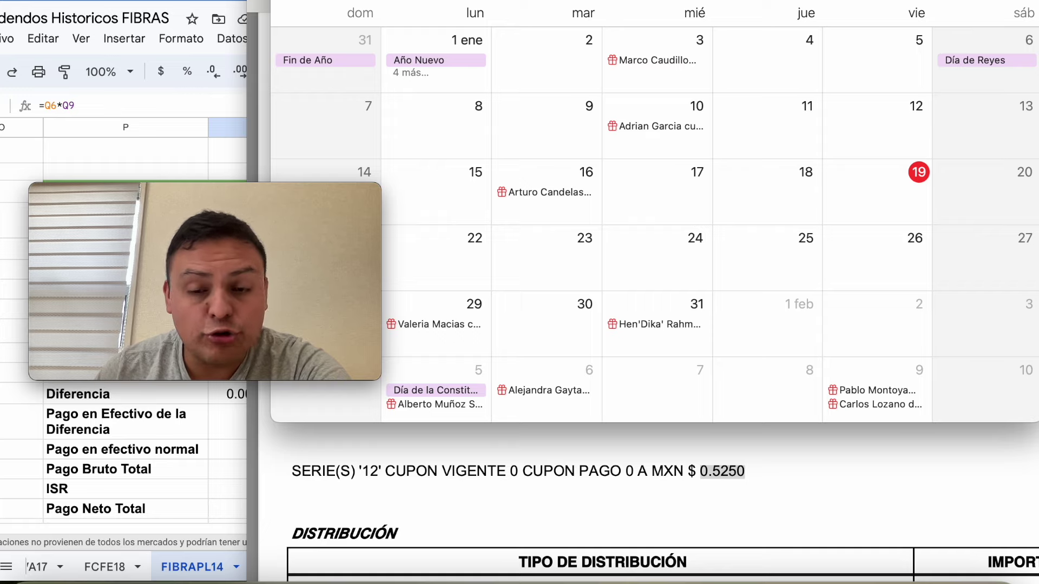
{"action": "key", "text": "super+w"}
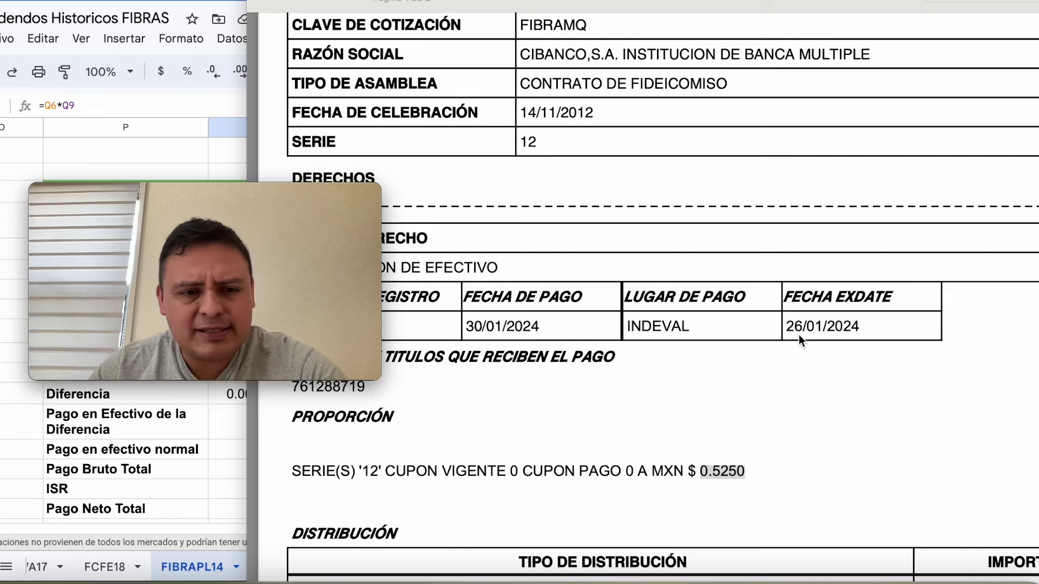
{"action": "scroll", "coordinate": [799, 334], "scroll_direction": "down", "scroll_amount": 2}
{"action": "scroll", "coordinate": [798, 335], "scroll_direction": "up", "scroll_amount": 2}
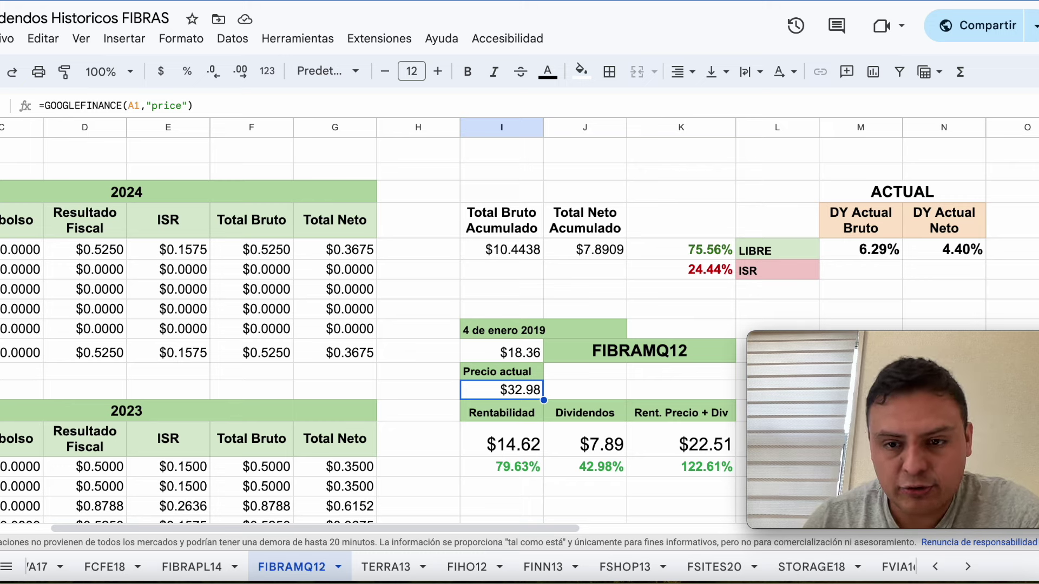
- Inspect the formulas behind the current gross and net dividend yields on the FIBRAMQ12 sheet
{"action": "left_click", "coordinate": [884, 254]}
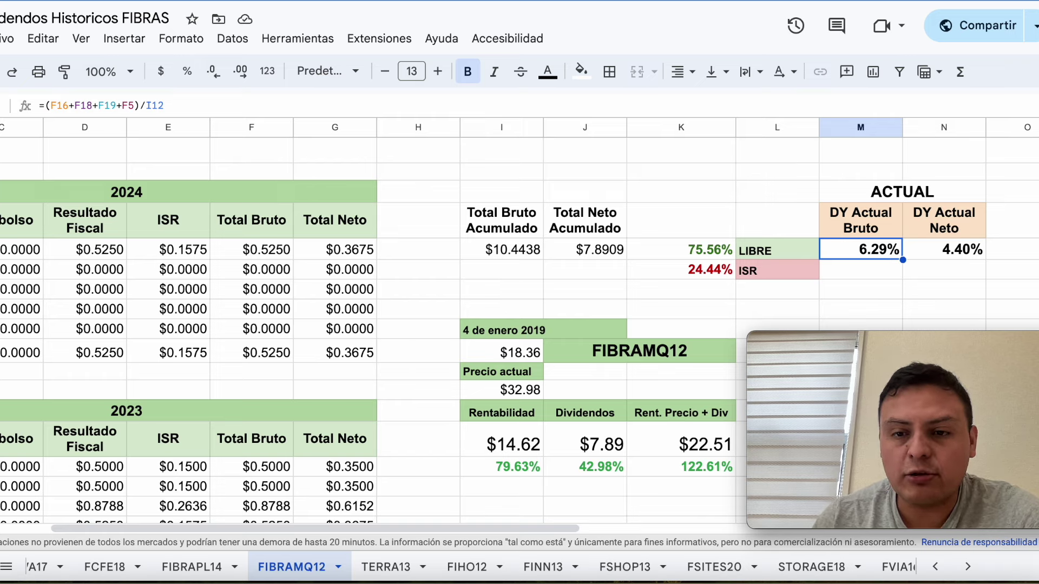
{"action": "left_click", "coordinate": [944, 249]}
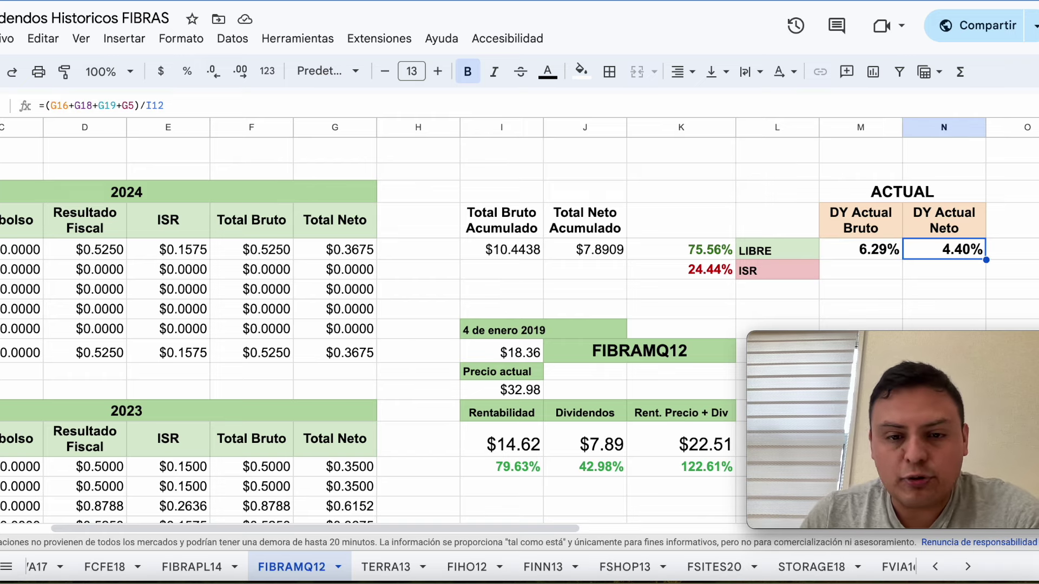
{"action": "left_click", "coordinate": [1017, 295]}
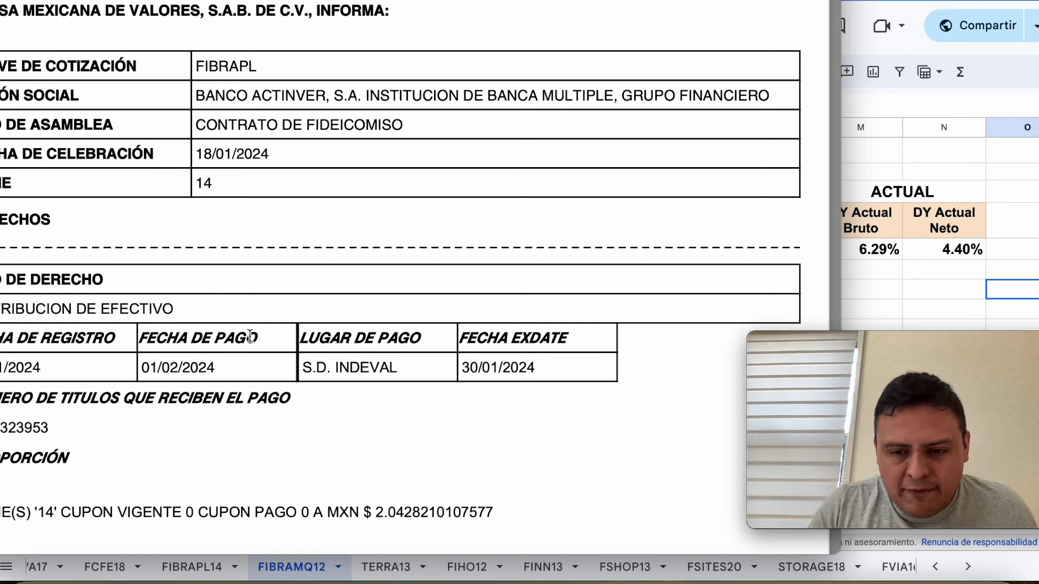
- Review the payment date, ex-date and payout in the FIBRAPL rights notice, and compare the dates with the calendar
{"action": "scroll", "coordinate": [250, 335], "scroll_direction": "down", "scroll_amount": 3}
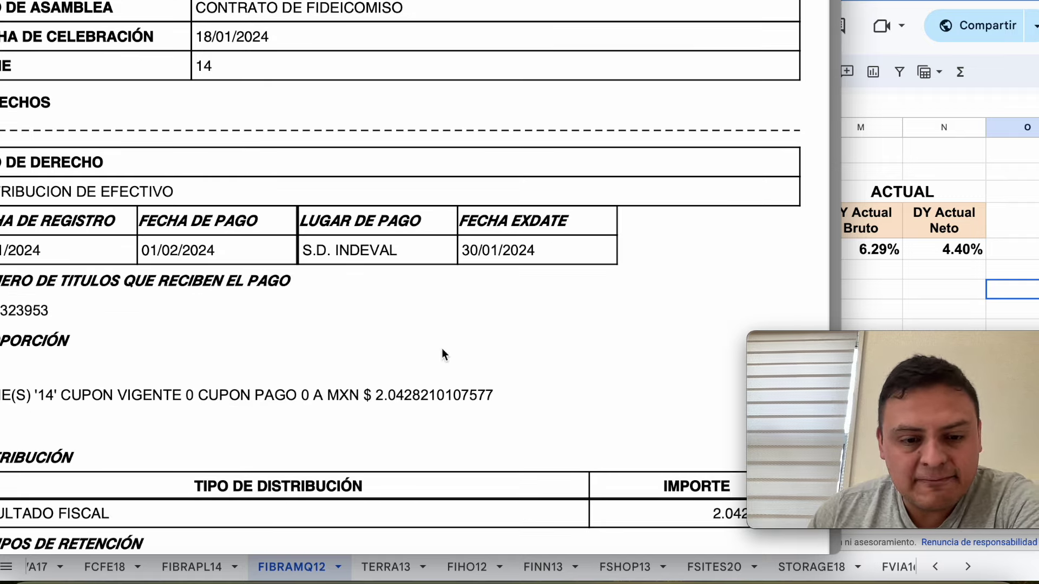
{"action": "left_click", "coordinate": [319, 570]}
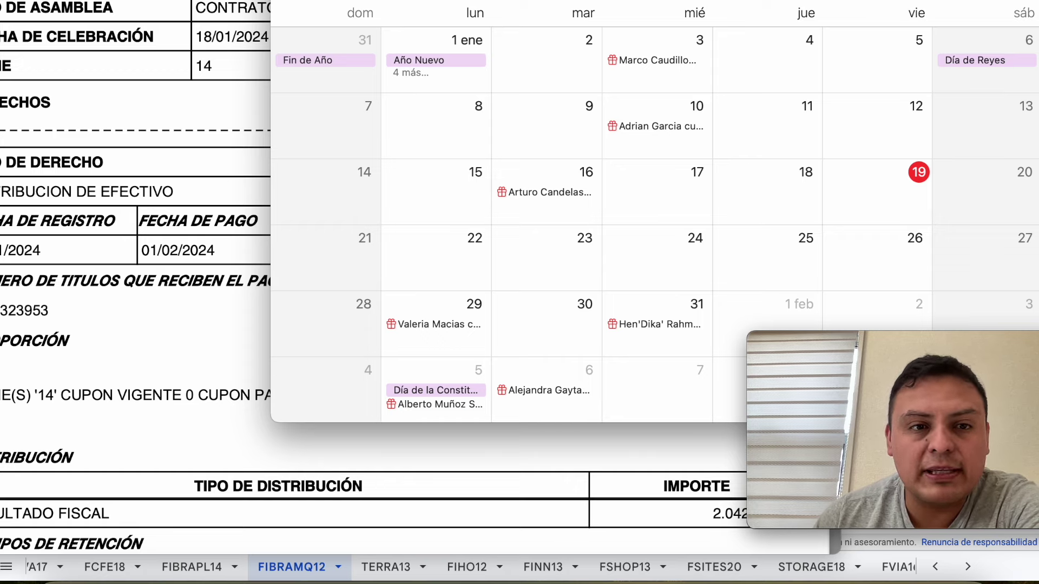
{"action": "key", "text": "super+q"}
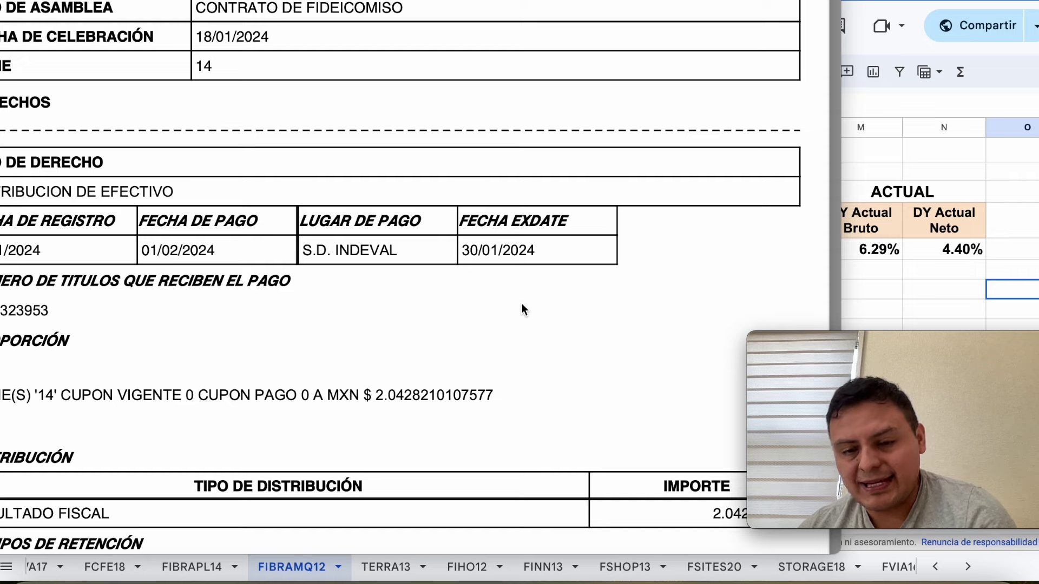
- Read the FIBRAPL notice's fiscal details and holder notice, and minimize its window
{"action": "scroll", "coordinate": [521, 305], "scroll_direction": "down", "scroll_amount": 3}
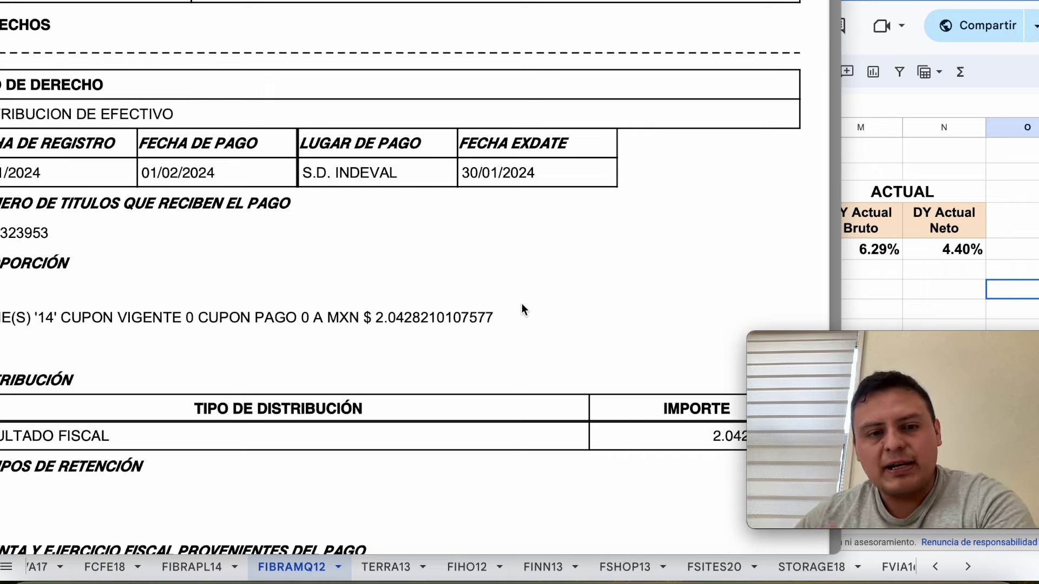
{"action": "scroll", "coordinate": [521, 303], "scroll_direction": "down", "scroll_amount": 15}
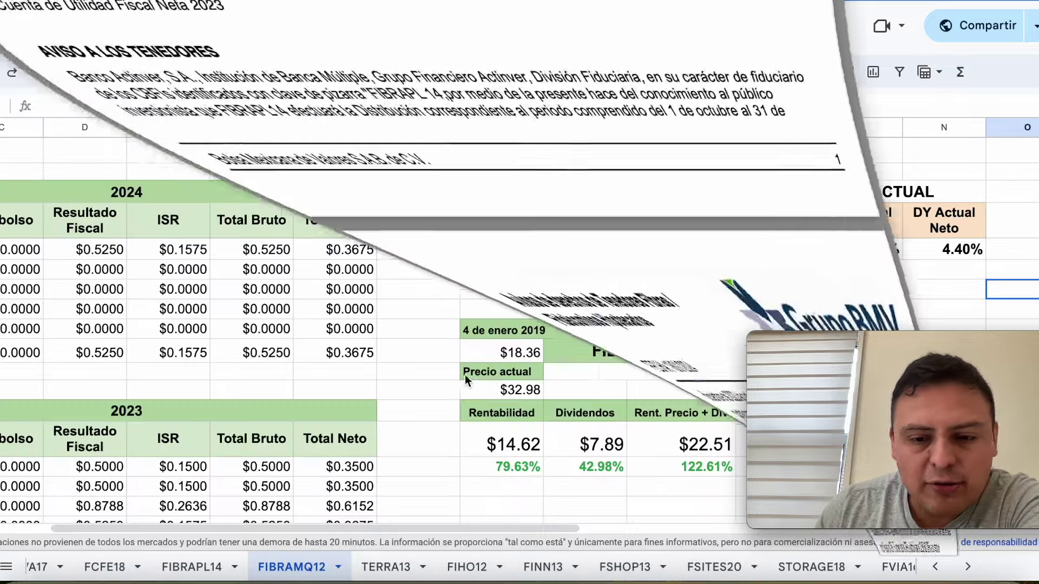
{"action": "key", "text": "super+m"}
- Bring up the FIBRAPL 4T2023 distribution notice from Actinver in the browser and read the total distribution on page 1
{"action": "left_click", "coordinate": [850, 581]}
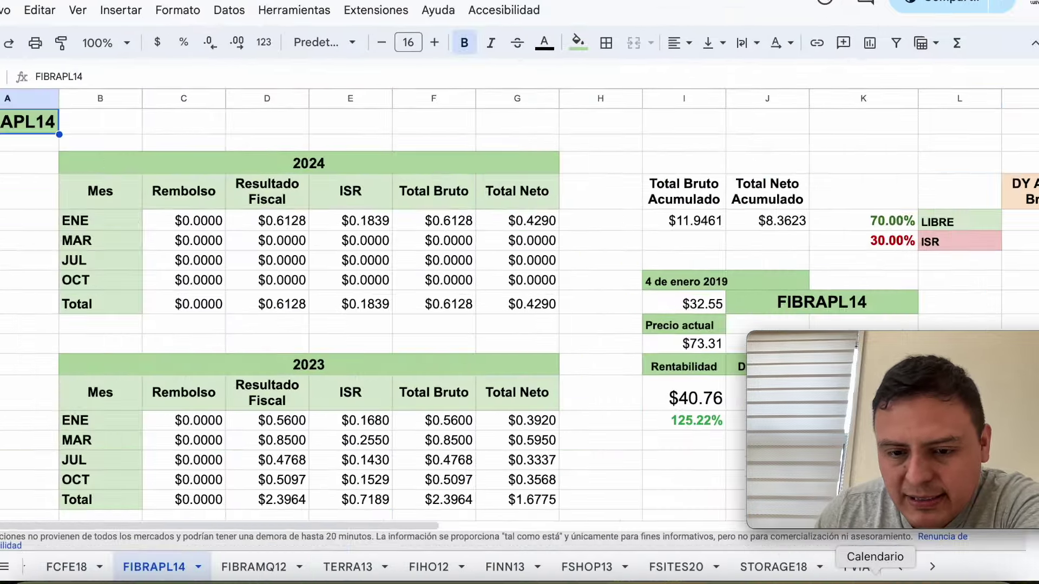
{"action": "left_click", "coordinate": [818, 581]}
{"action": "left_click", "coordinate": [801, 487]}
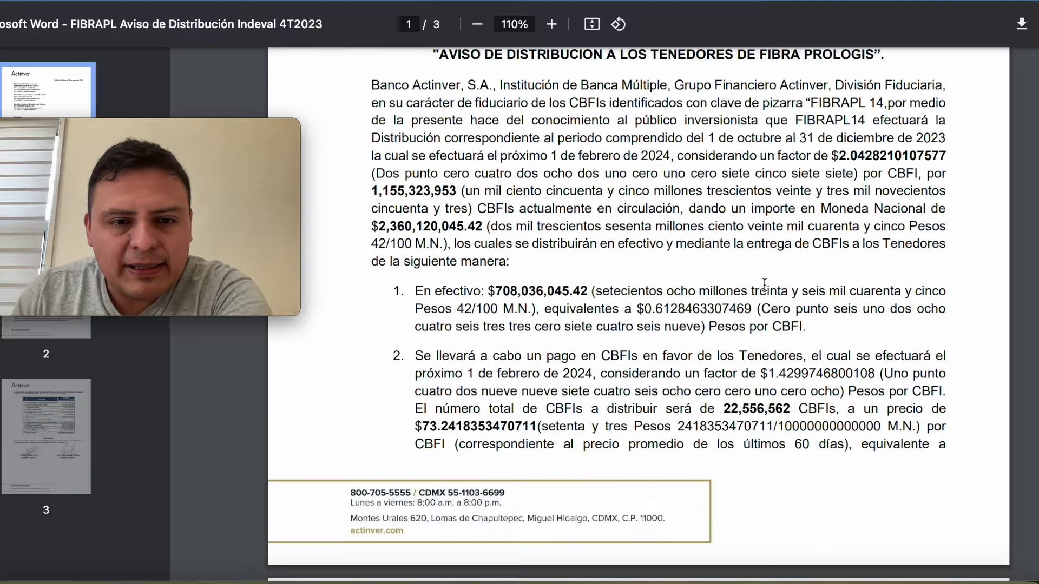
{"action": "scroll", "coordinate": [765, 283], "scroll_direction": "down", "scroll_amount": 1}
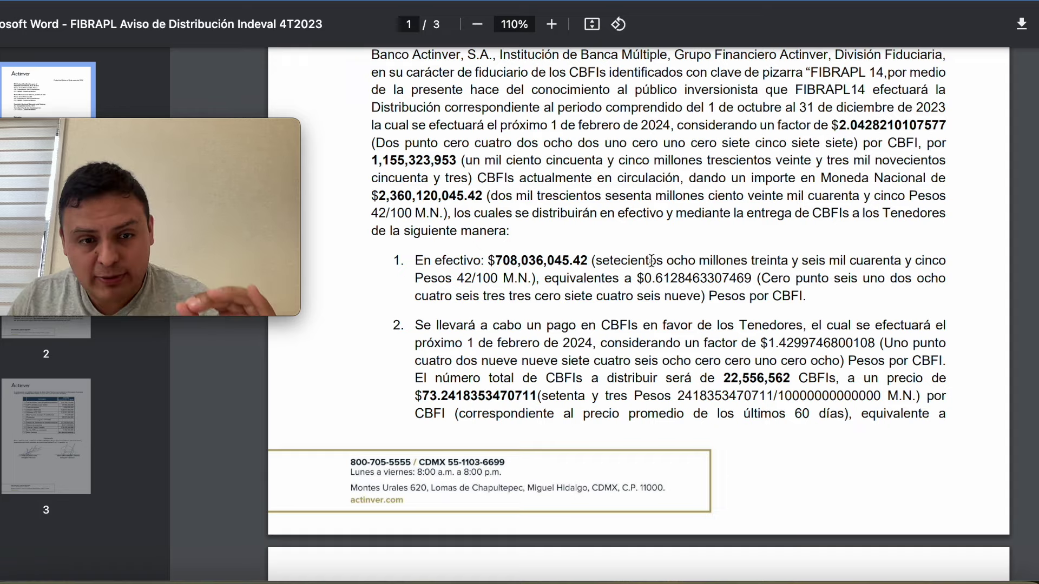
{"action": "scroll", "coordinate": [651, 260], "scroll_direction": "down", "scroll_amount": 5}
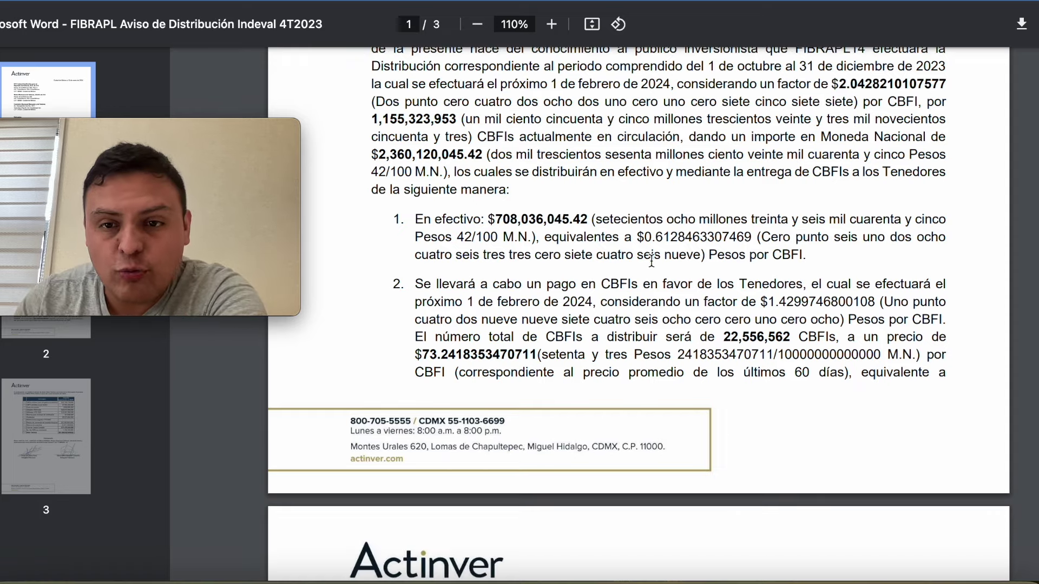
- Examine the total cash portion and its equivalent per CBFI in item 1 of the Actinver notice
{"action": "scroll", "coordinate": [651, 260], "scroll_direction": "up", "scroll_amount": 2}
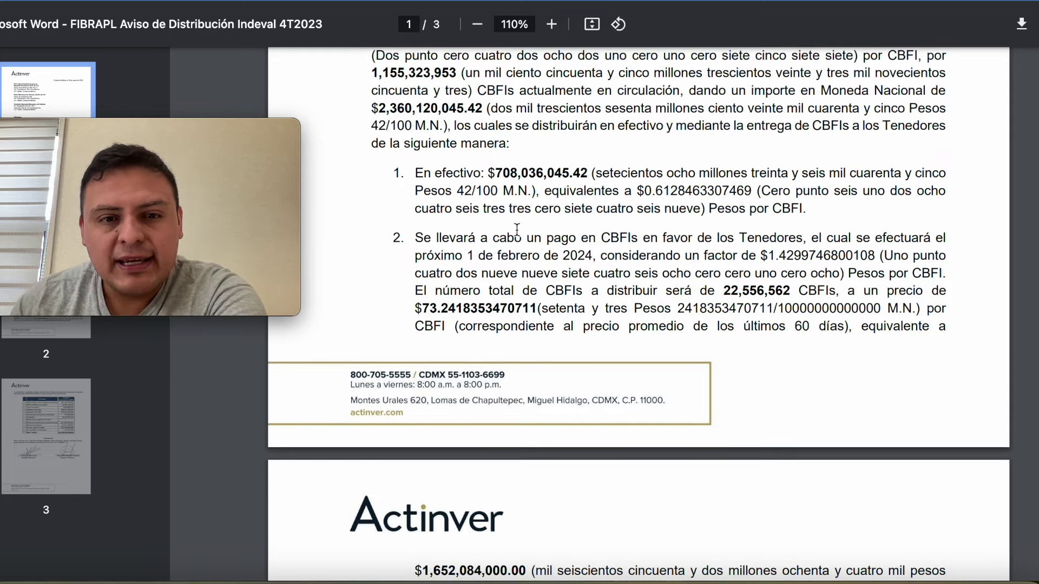
{"action": "left_click_drag", "start_coordinate": [489, 173], "coordinate": [539, 173]}
{"action": "left_click", "coordinate": [593, 187]}
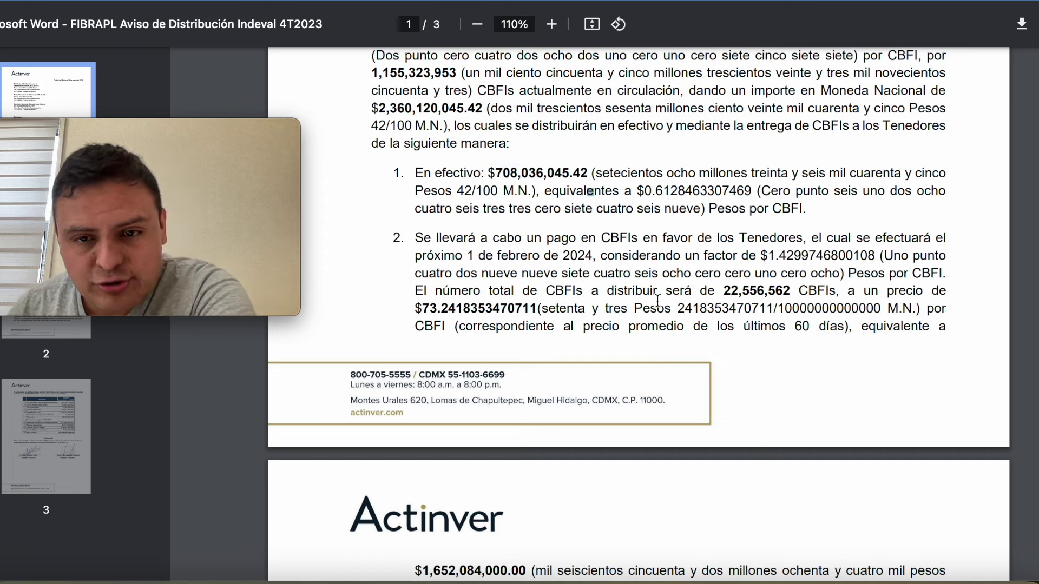
{"action": "left_click_drag", "start_coordinate": [646, 191], "coordinate": [703, 192]}
{"action": "left_click", "coordinate": [689, 199]}
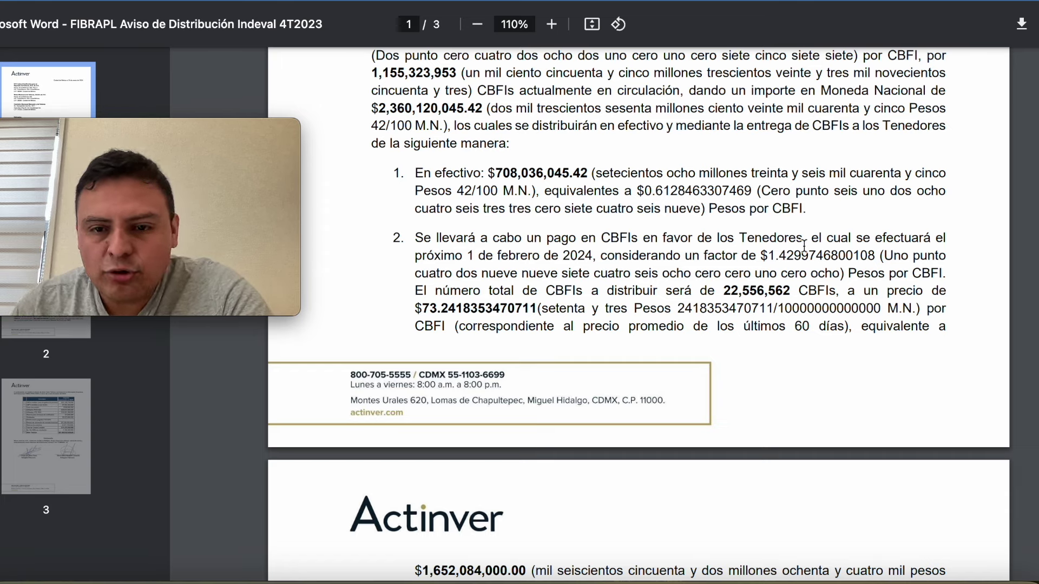
{"action": "scroll", "coordinate": [869, 326], "scroll_direction": "up", "scroll_amount": 2}
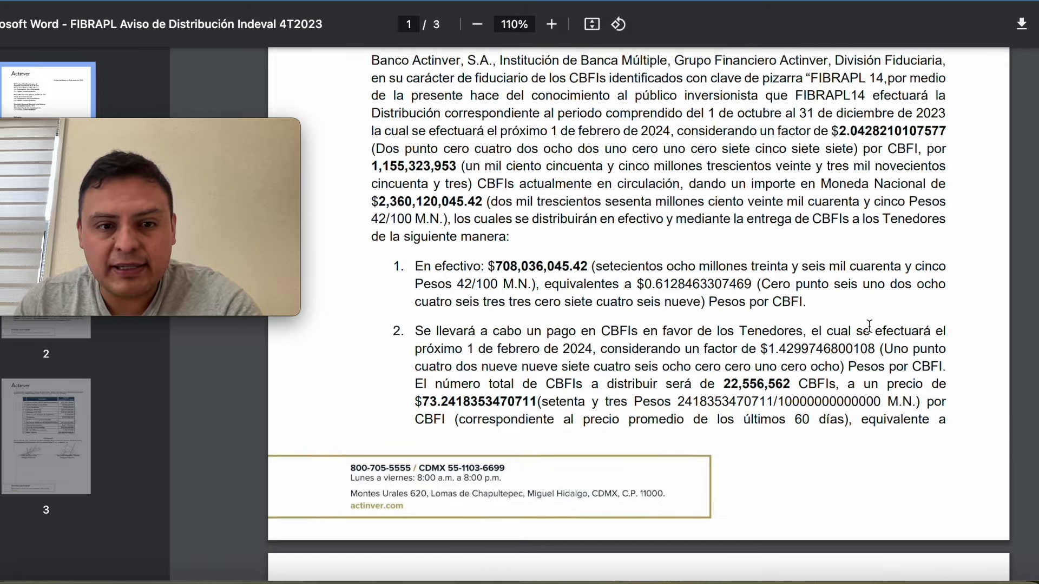
- Examine the total and per-certificate amounts of the CBFI portion in the page 2 summary table
{"action": "scroll", "coordinate": [869, 326], "scroll_direction": "down", "scroll_amount": 15}
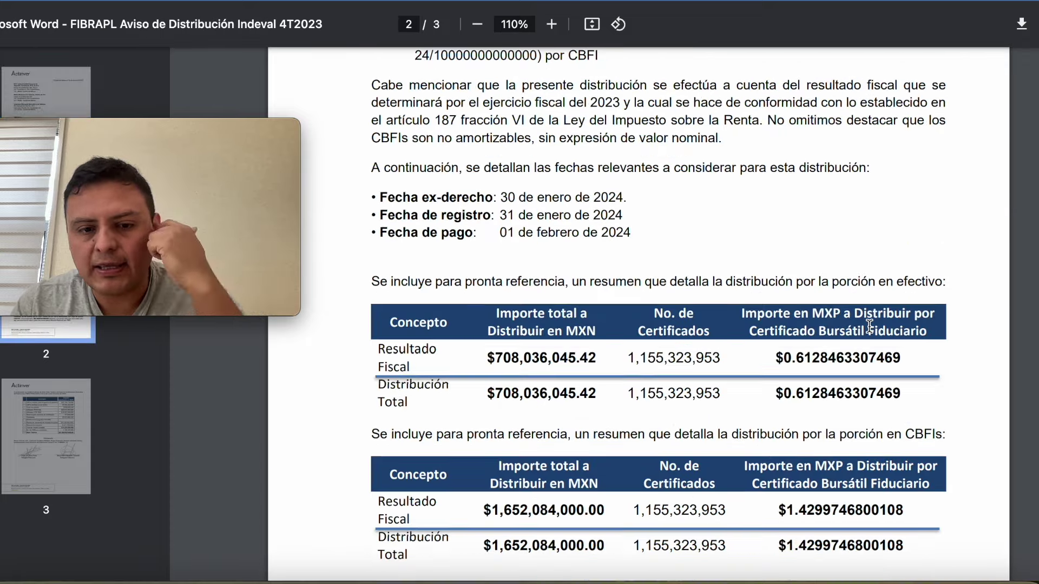
{"action": "left_click_drag", "start_coordinate": [486, 476], "coordinate": [558, 477]}
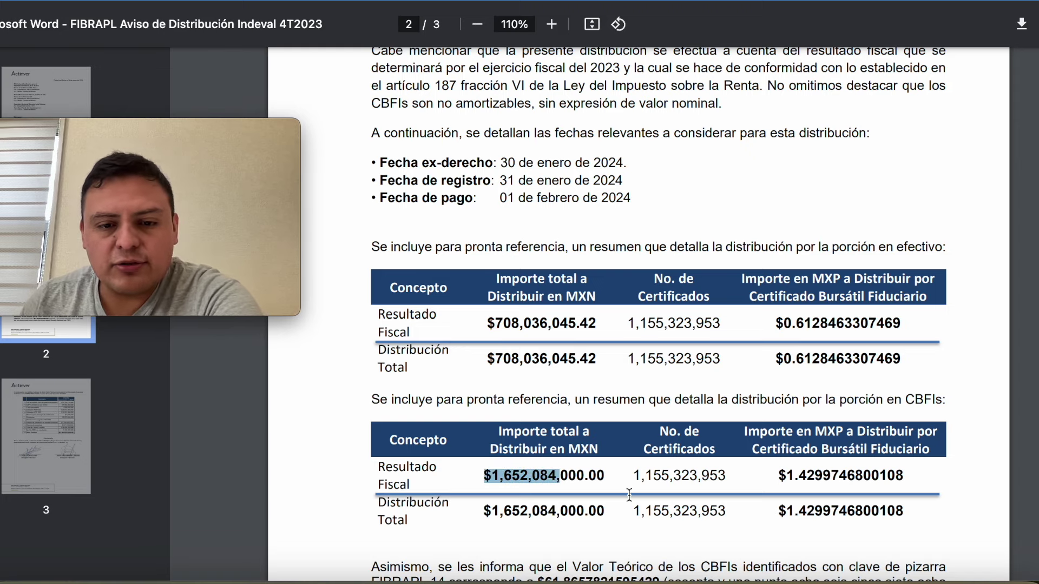
{"action": "left_click_drag", "start_coordinate": [779, 476], "coordinate": [839, 471]}
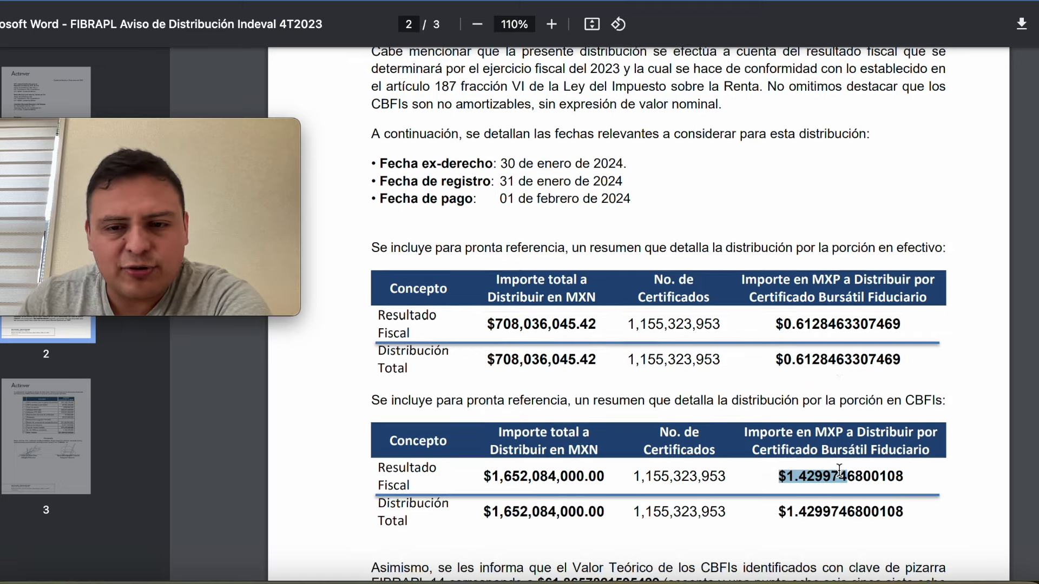
- Review page 2's terms for new CBFIs per CBFI held, cash payment of fractions, and the relevant distribution dates
{"action": "scroll", "coordinate": [840, 470], "scroll_direction": "up", "scroll_amount": 5}
{"action": "scroll", "coordinate": [839, 471], "scroll_direction": "up", "scroll_amount": 2}
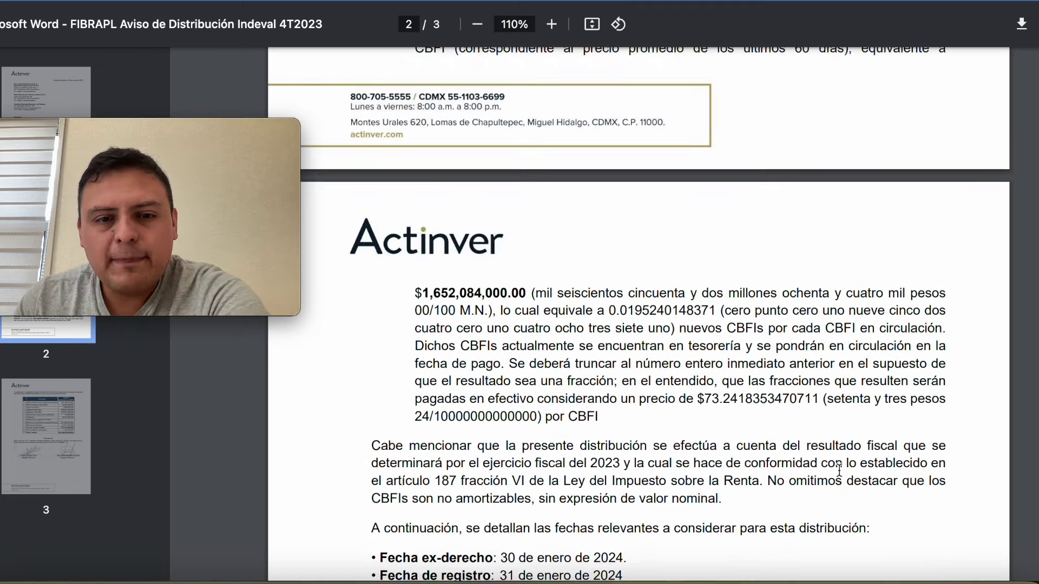
{"action": "scroll", "coordinate": [840, 471], "scroll_direction": "up", "scroll_amount": 1}
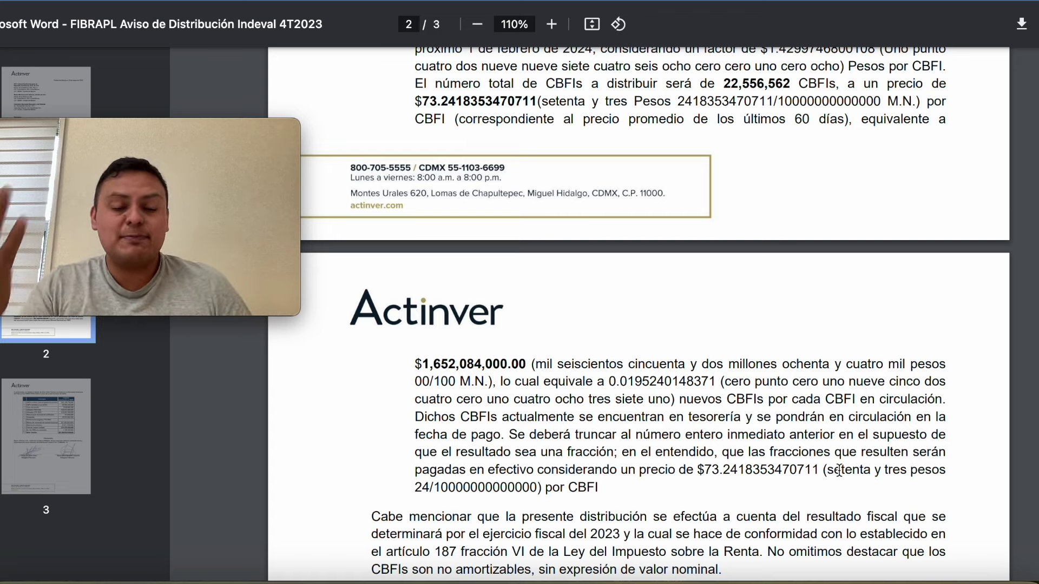
{"action": "scroll", "coordinate": [838, 470], "scroll_direction": "down", "scroll_amount": 3}
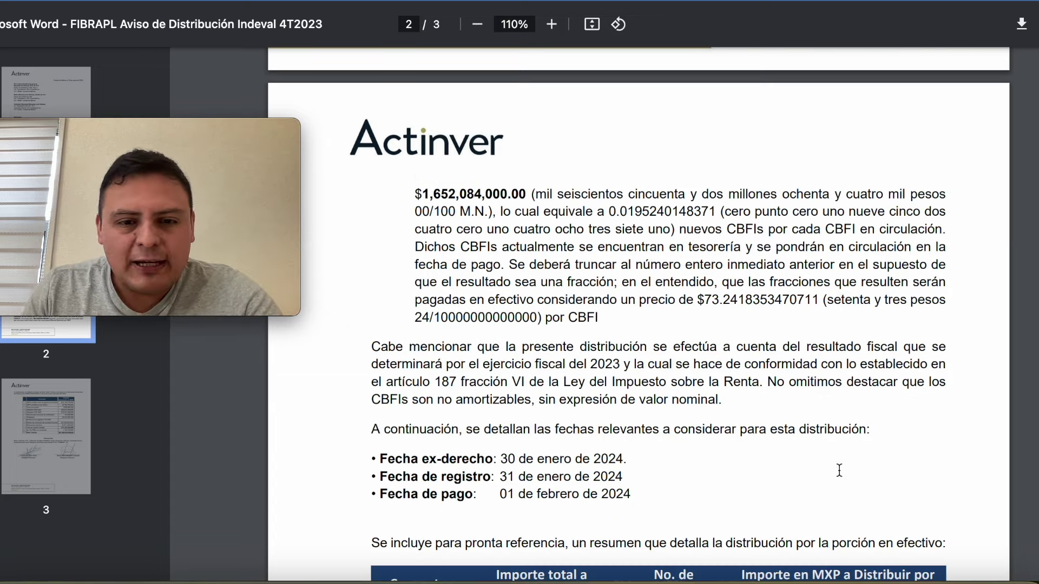
{"action": "scroll", "coordinate": [839, 470], "scroll_direction": "down", "scroll_amount": 1}
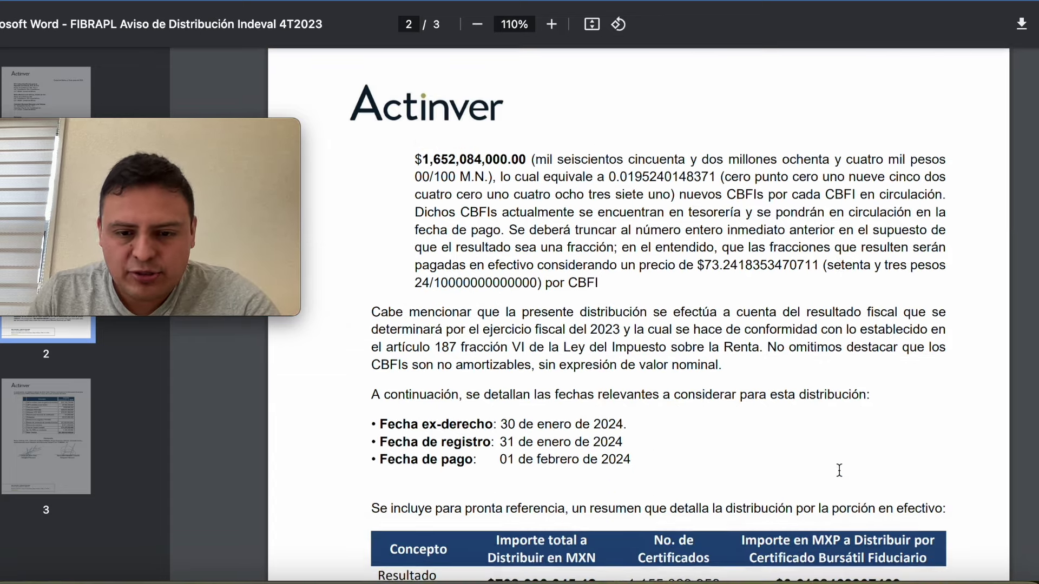
{"action": "scroll", "coordinate": [838, 470], "scroll_direction": "down", "scroll_amount": 4}
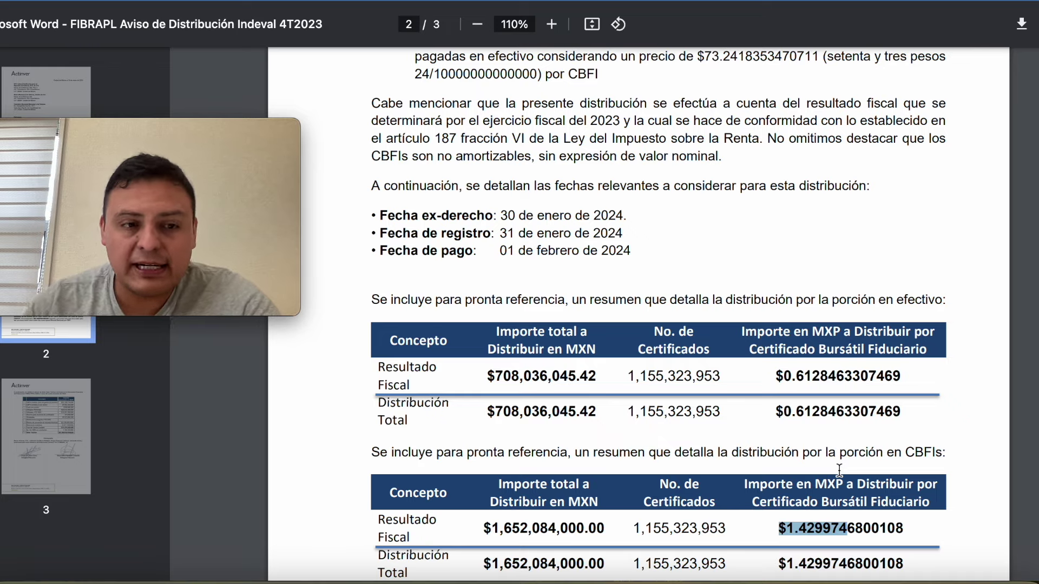
- Examine item 2 on page 1 of the notice for the number of CBFIs to distribute and their 60-day average price
{"action": "scroll", "coordinate": [839, 470], "scroll_direction": "down", "scroll_amount": 1}
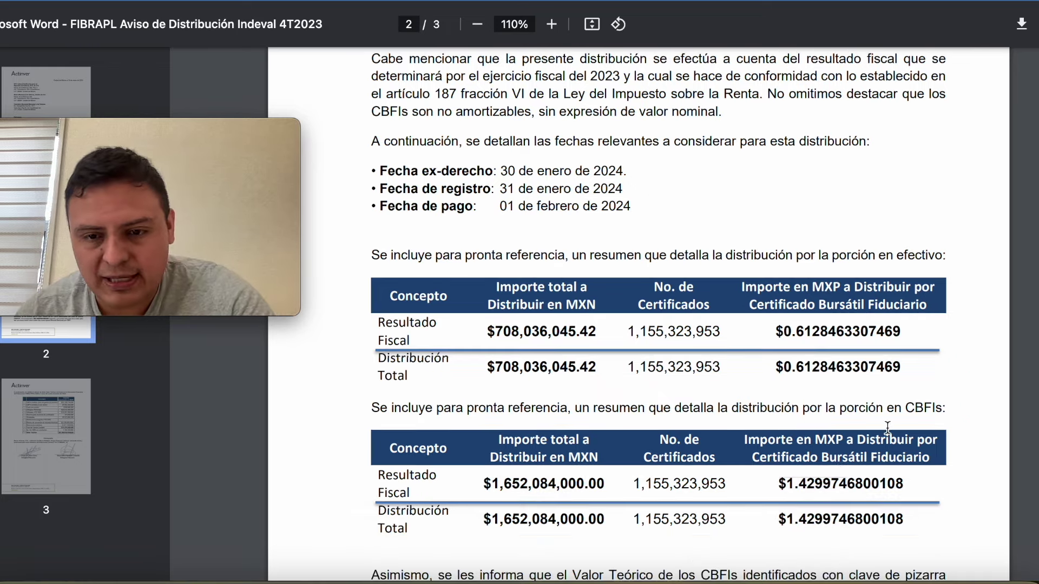
{"action": "scroll", "coordinate": [840, 469], "scroll_direction": "up", "scroll_amount": 10}
{"action": "scroll", "coordinate": [792, 268], "scroll_direction": "up", "scroll_amount": 1}
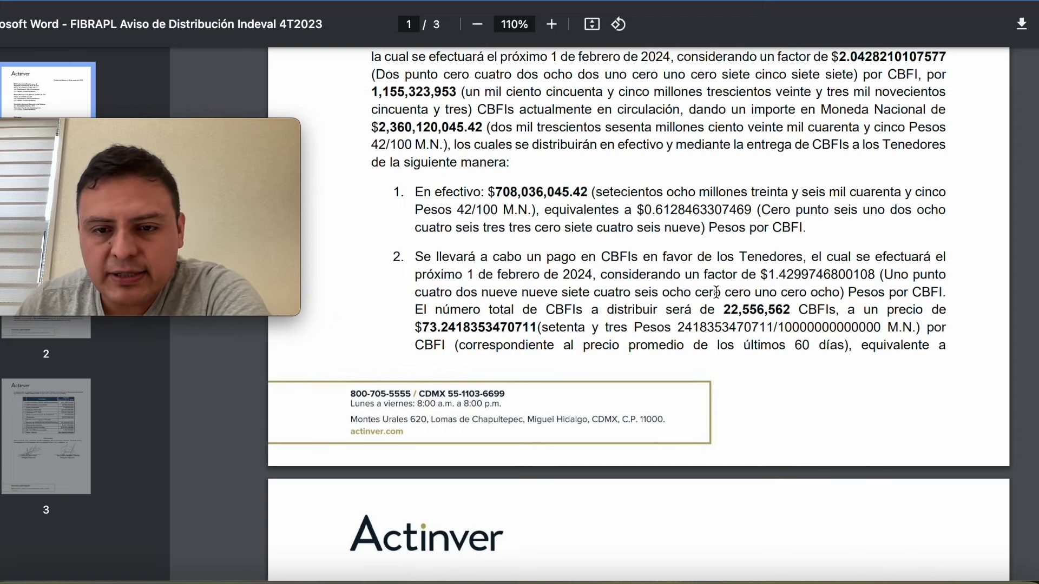
{"action": "left_click_drag", "start_coordinate": [722, 310], "coordinate": [778, 311]}
{"action": "left_click", "coordinate": [799, 348]}
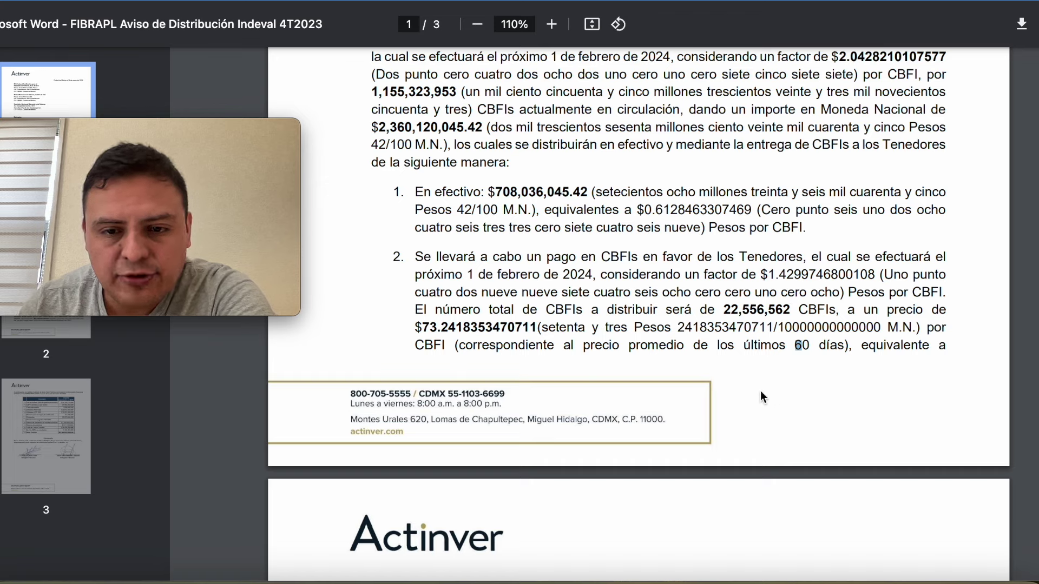
{"action": "left_click_drag", "start_coordinate": [413, 328], "coordinate": [661, 338]}
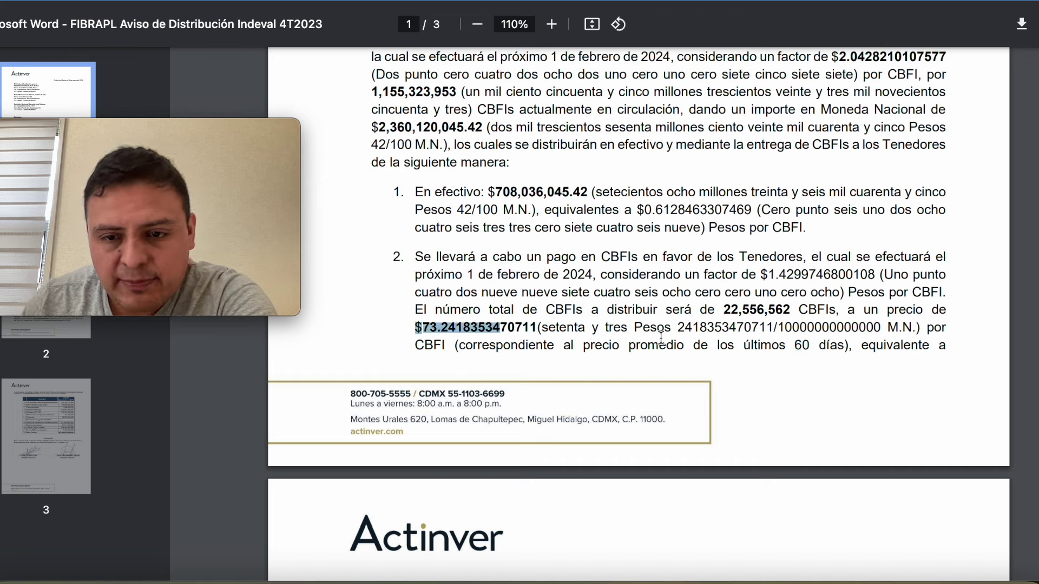
{"action": "left_click", "coordinate": [492, 346]}
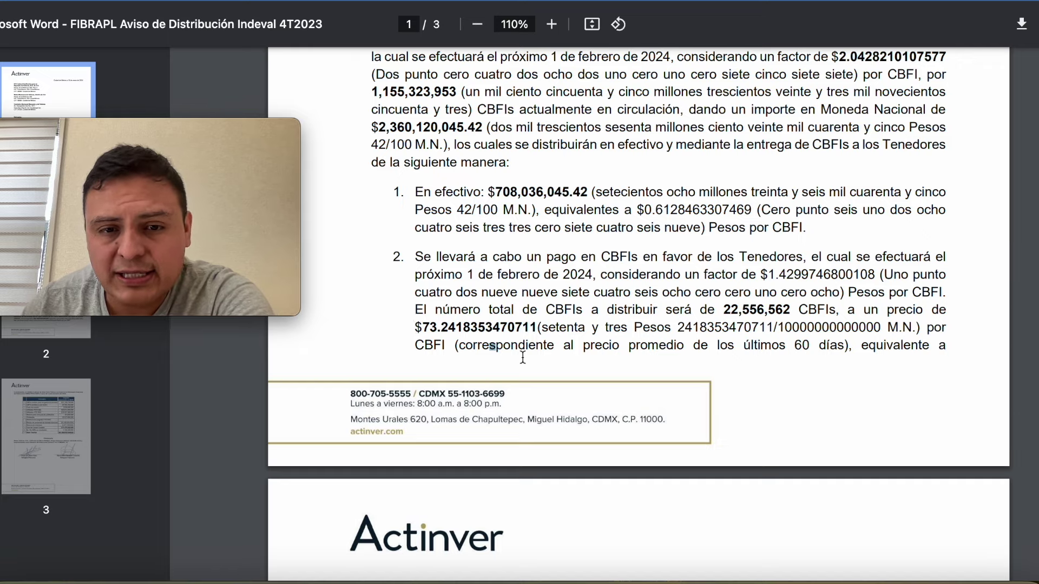
{"action": "scroll", "coordinate": [523, 357], "scroll_direction": "down", "scroll_amount": 5}
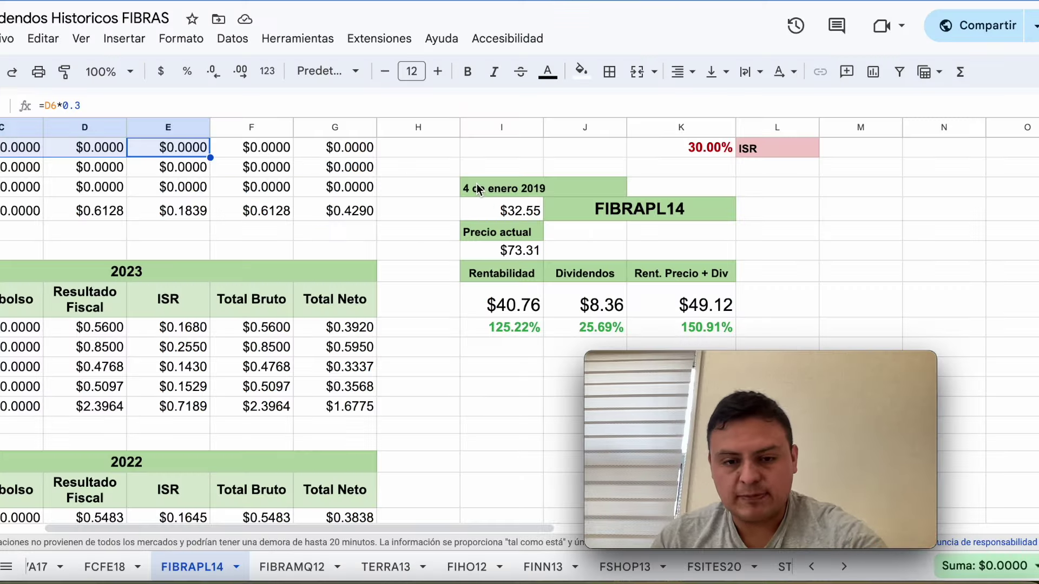
- Switch to the FIBRAS historical dividend spreadsheet and review FIBRAPL14's 2024 payouts, current dividend yields and price-plus-dividend returns
{"action": "scroll", "coordinate": [478, 189], "scroll_direction": "up", "scroll_amount": 3}
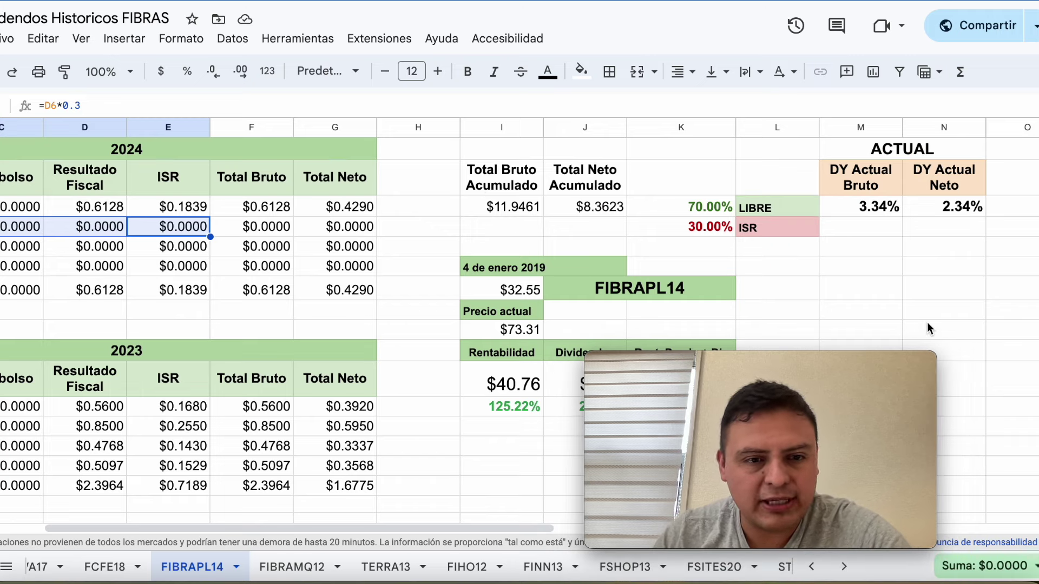
{"action": "left_click", "coordinate": [927, 292]}
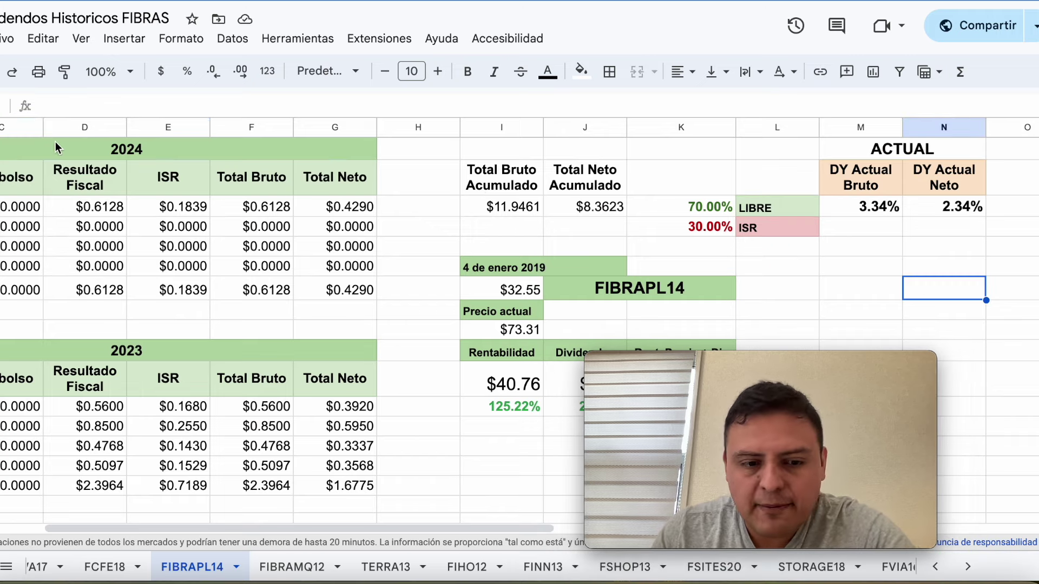
{"action": "scroll", "coordinate": [141, 320], "scroll_direction": "down", "scroll_amount": 5}
{"action": "scroll", "coordinate": [142, 320], "scroll_direction": "down", "scroll_amount": 5}
{"action": "scroll", "coordinate": [141, 320], "scroll_direction": "up", "scroll_amount": 10}
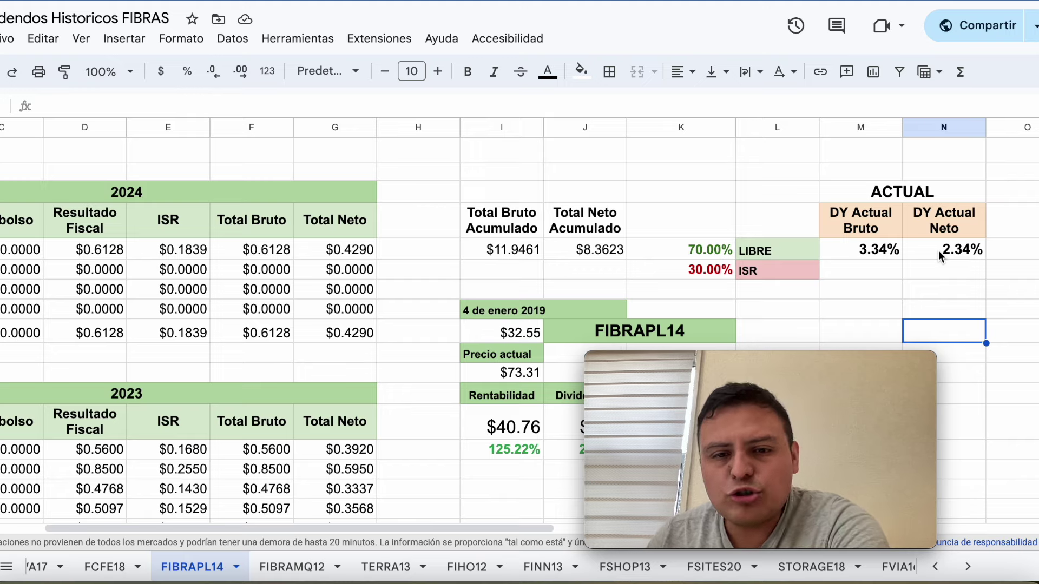
{"action": "scroll", "coordinate": [940, 259], "scroll_direction": "down", "scroll_amount": 3}
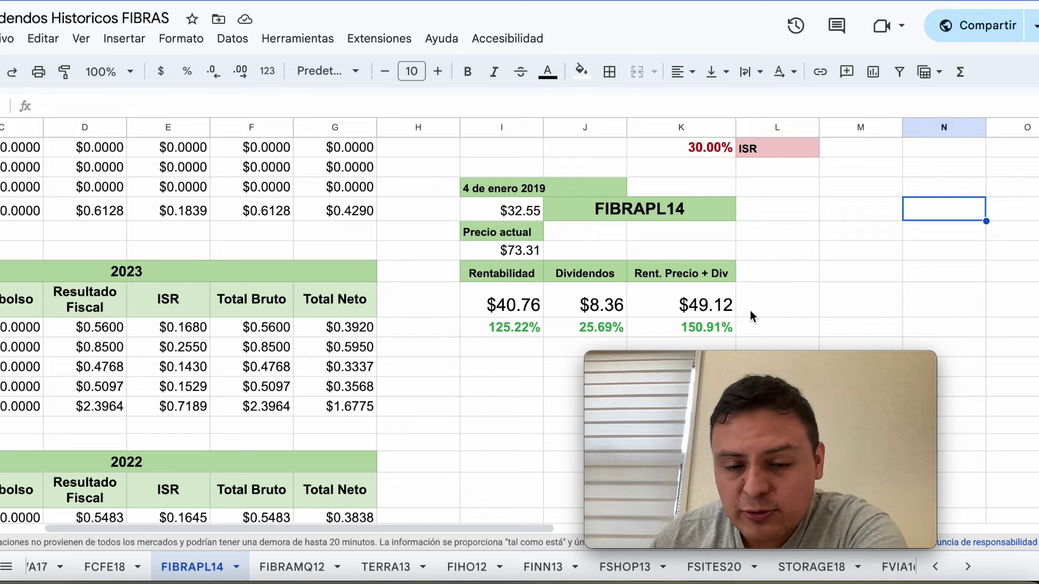
- Review the FIBRAPL14 distribution figures beside the in-kind calculator, from the total to distribute through the CBFIs in circulation and to distribute
{"action": "scroll", "coordinate": [854, 314], "scroll_direction": "right", "scroll_amount": 5}
{"action": "scroll", "coordinate": [853, 310], "scroll_direction": "right", "scroll_amount": 10}
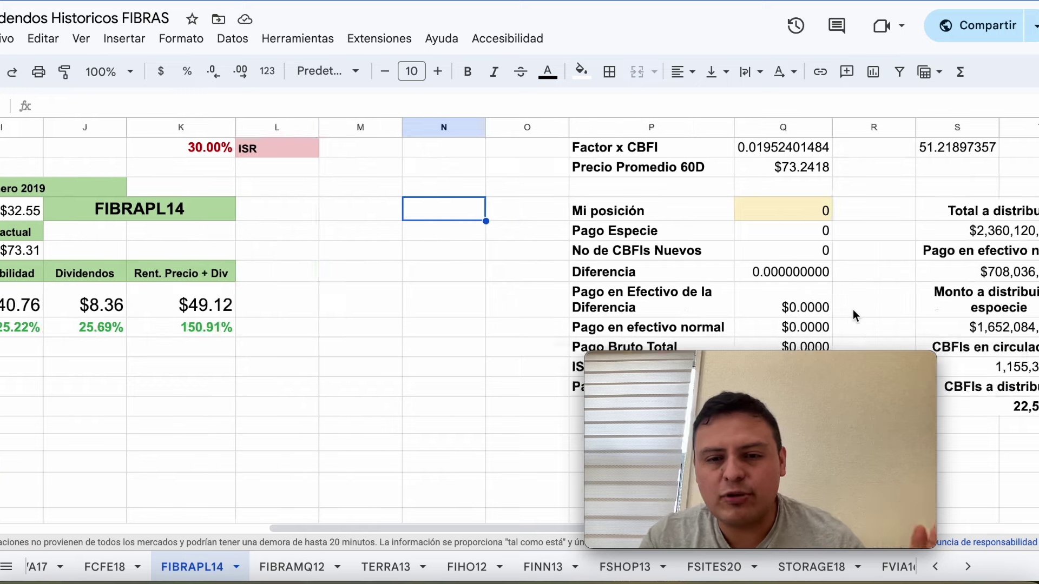
{"action": "scroll", "coordinate": [852, 310], "scroll_direction": "up", "scroll_amount": 3}
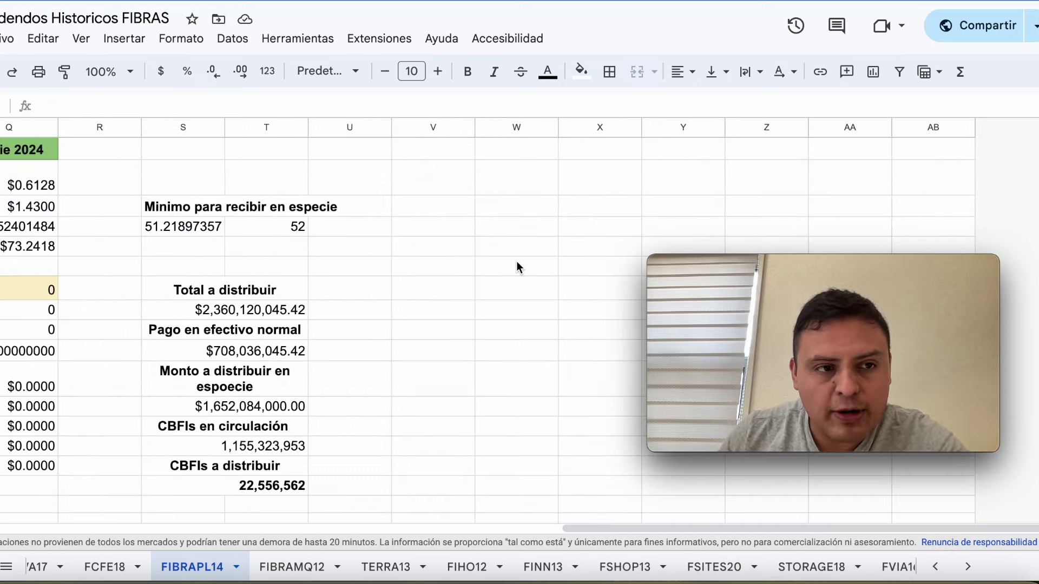
{"action": "left_click", "coordinate": [208, 311]}
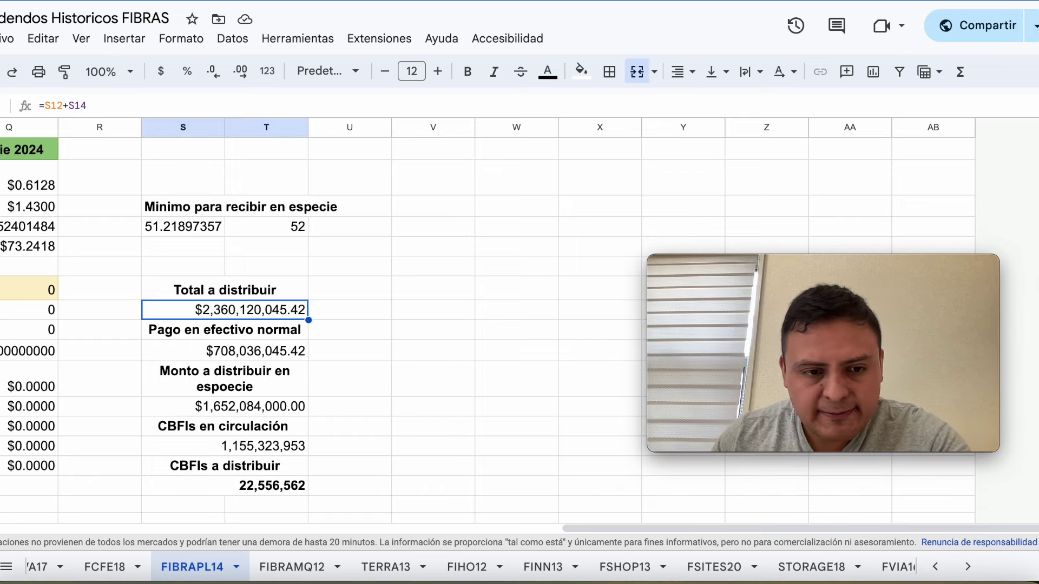
{"action": "key", "text": "Down"}
{"action": "key", "text": "Down"}
{"action": "left_click", "coordinate": [225, 407]}
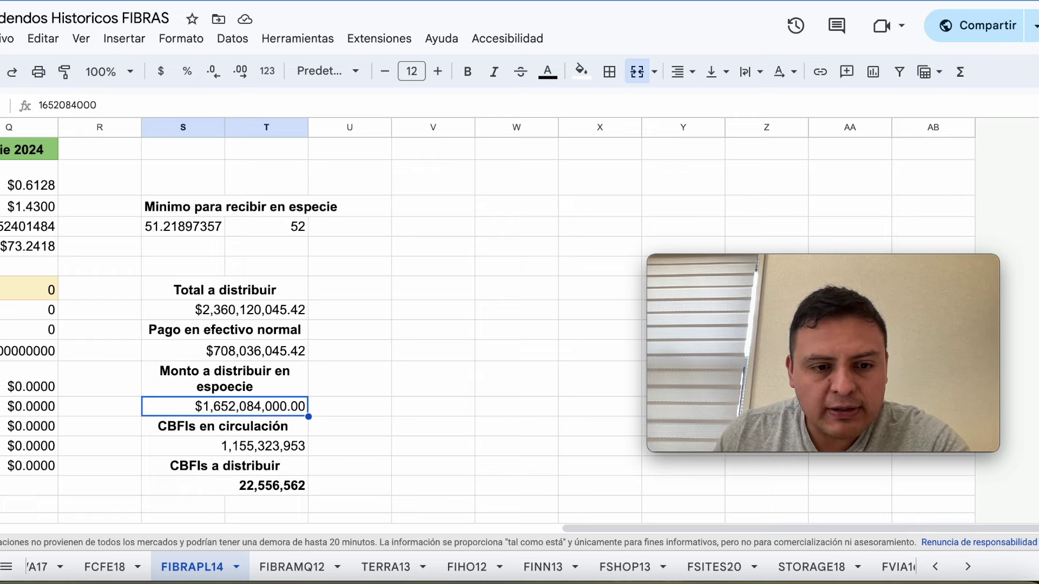
{"action": "key", "text": "Down"}
{"action": "key", "text": "Down"}
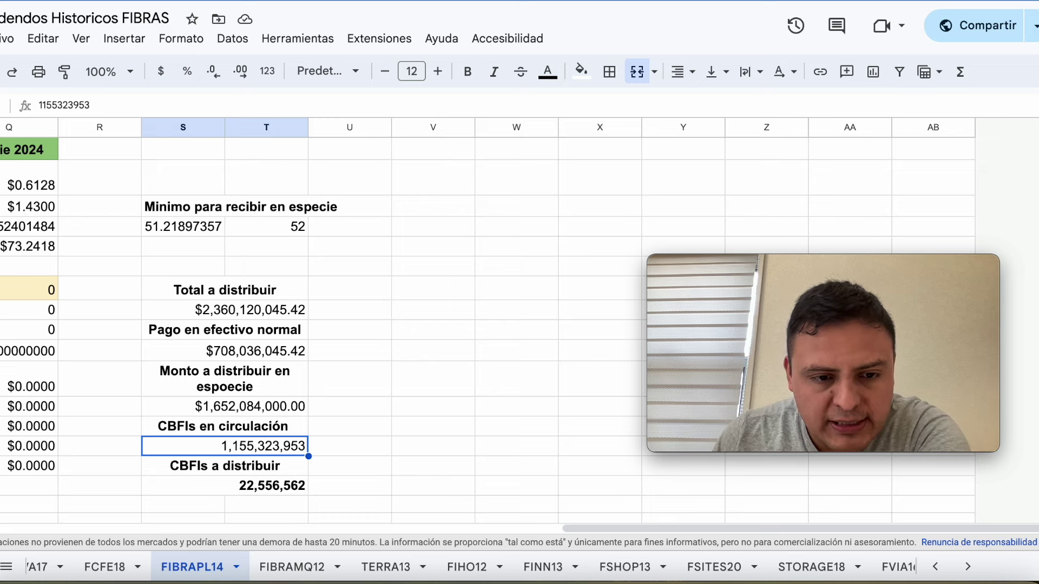
{"action": "key", "text": "Down"}
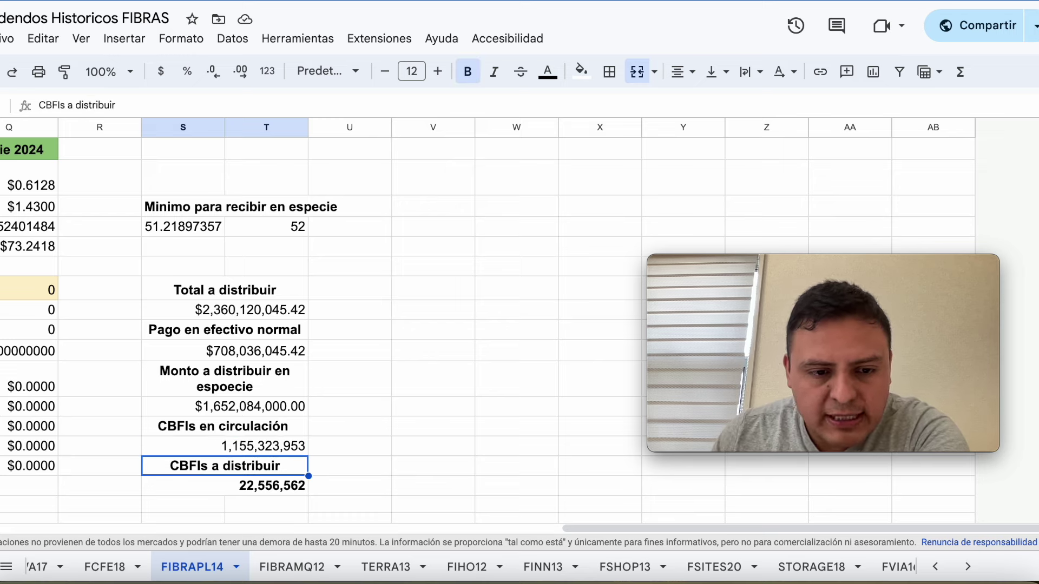
{"action": "key", "text": "Down"}
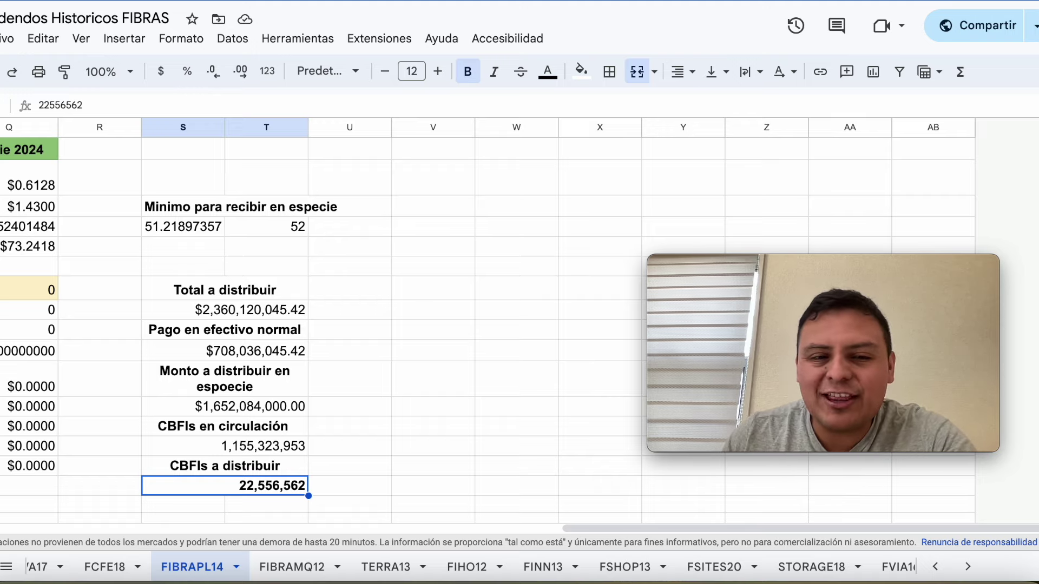
- Examine the 2024 in-kind payment calculator's cash amount, in-kind amount, factor per CBFI and 60-day average price
{"action": "key", "text": "Left"}
{"action": "key", "text": "Left"}
{"action": "key", "text": "Left"}
{"action": "key", "text": "Left"}
{"action": "key", "text": "Left"}
{"action": "key", "text": "Left"}
{"action": "key", "text": "Left"}
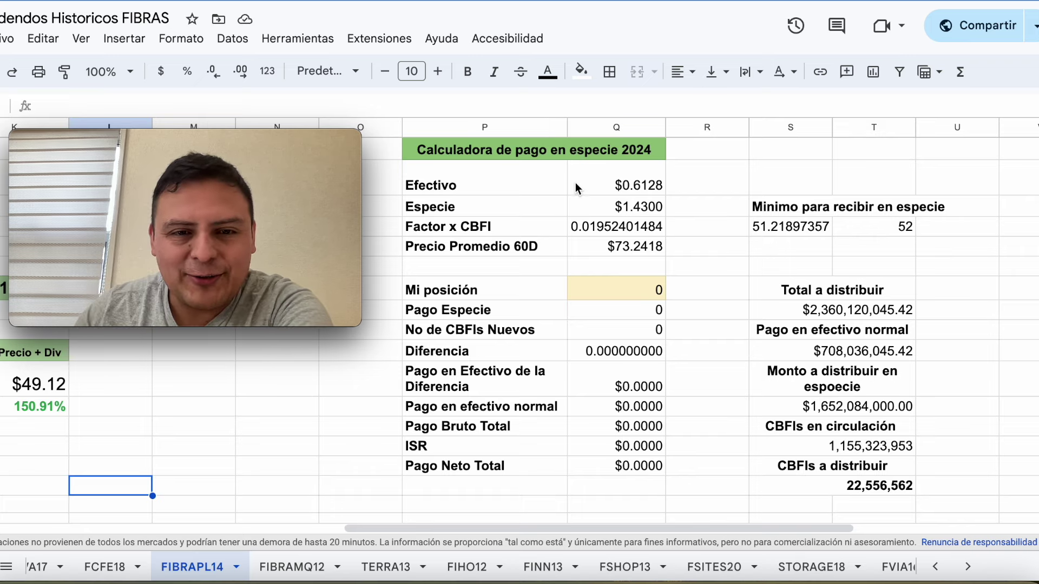
{"action": "left_click", "coordinate": [621, 175]}
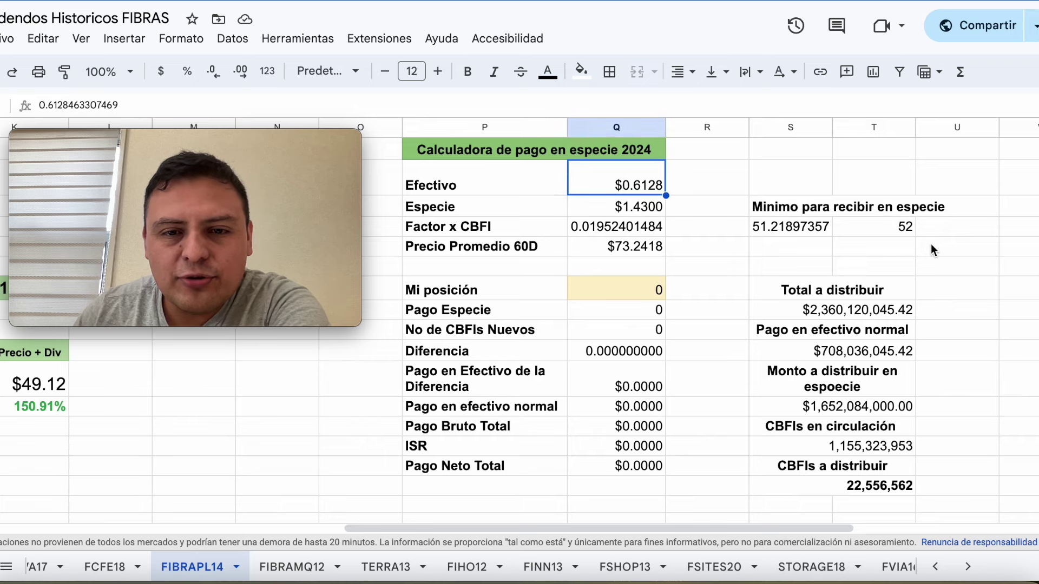
{"action": "key", "text": "Down"}
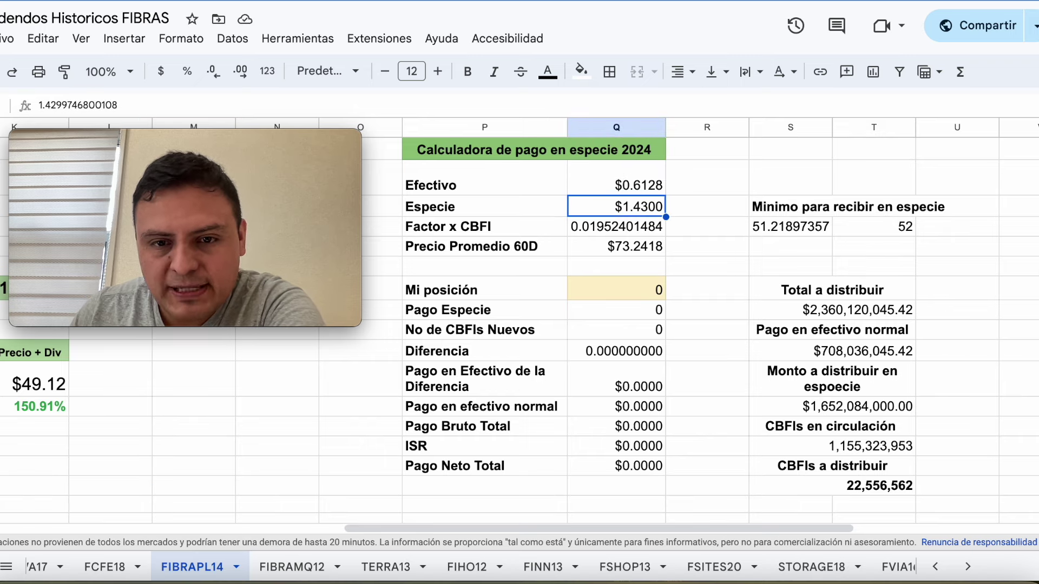
{"action": "key", "text": "Down"}
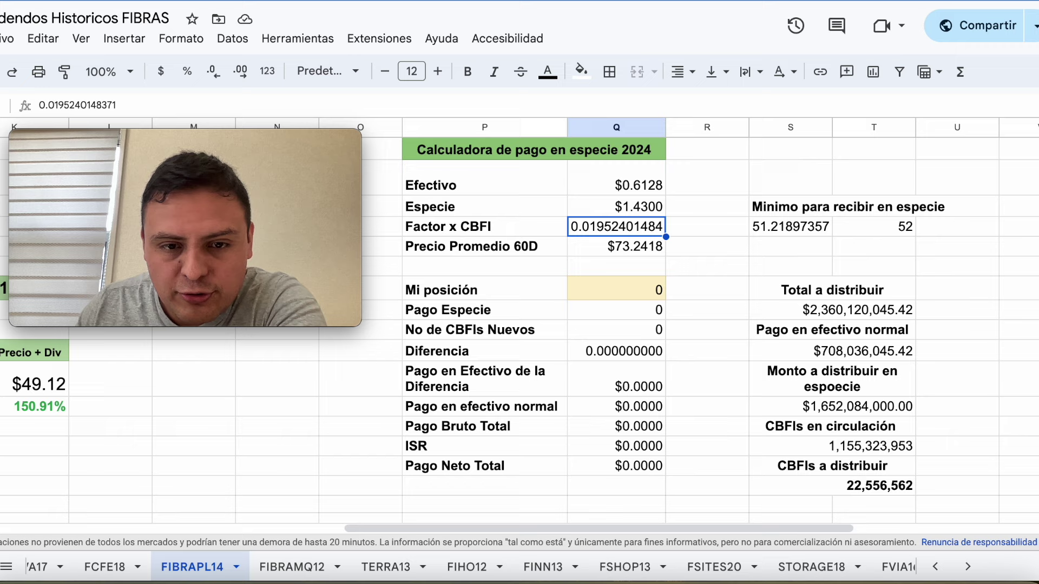
{"action": "left_click", "coordinate": [616, 246]}
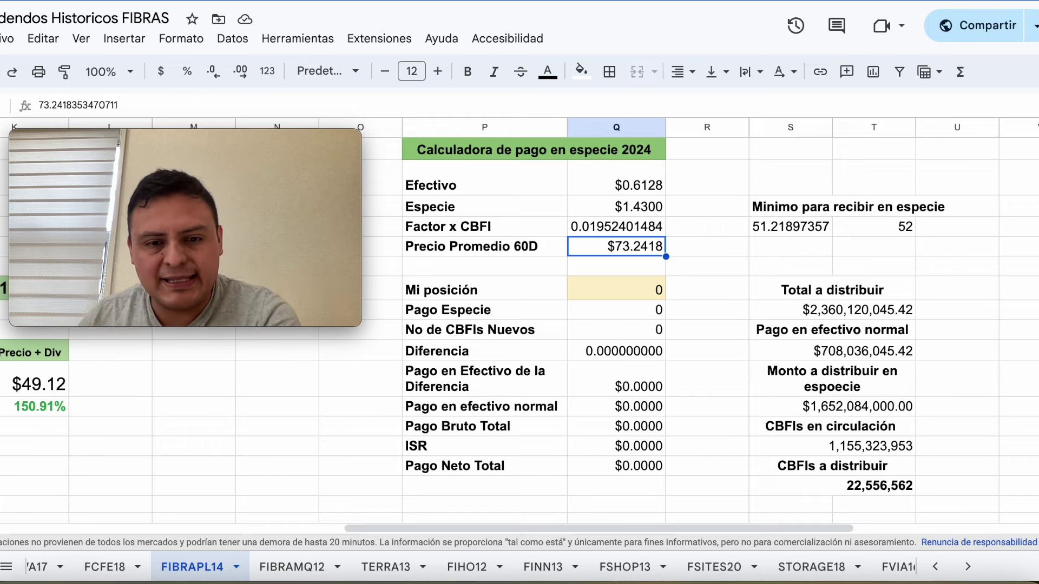
- Check the minimum position needed to receive an in-kind payment, including the exact figure's formula and the whole-number value
{"action": "left_click", "coordinate": [617, 290]}
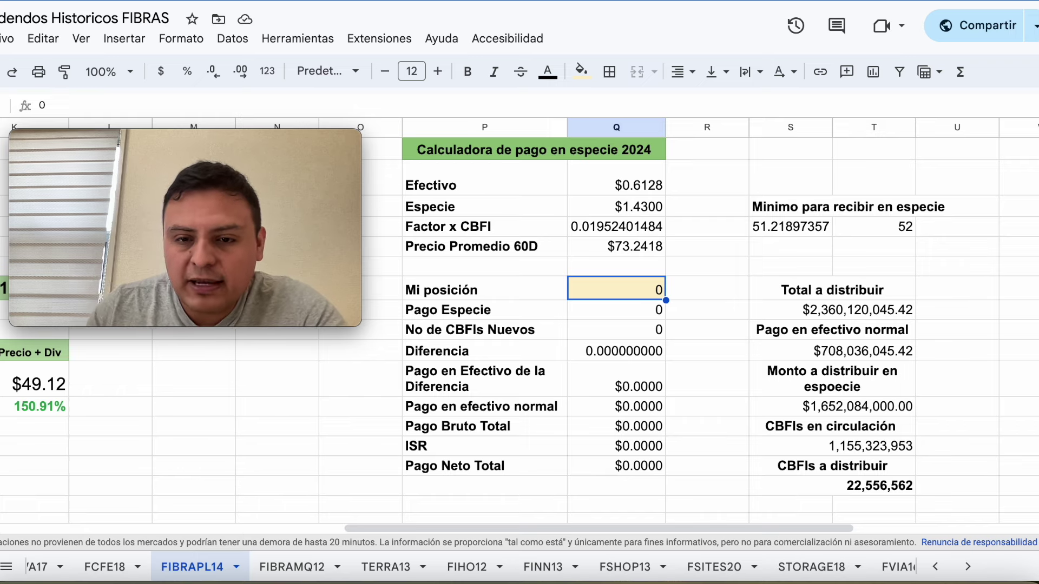
{"action": "key", "text": "Up"}
{"action": "key", "text": "Up"}
{"action": "key", "text": "Up"}
{"action": "key", "text": "Right"}
{"action": "key", "text": "Right"}
{"action": "key", "text": "Right"}
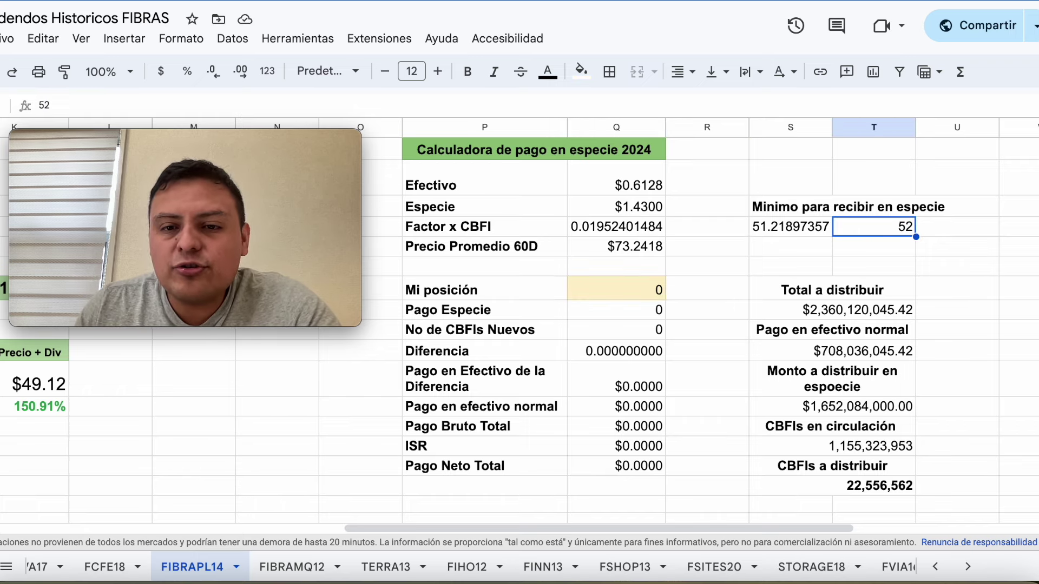
{"action": "key", "text": "Left"}
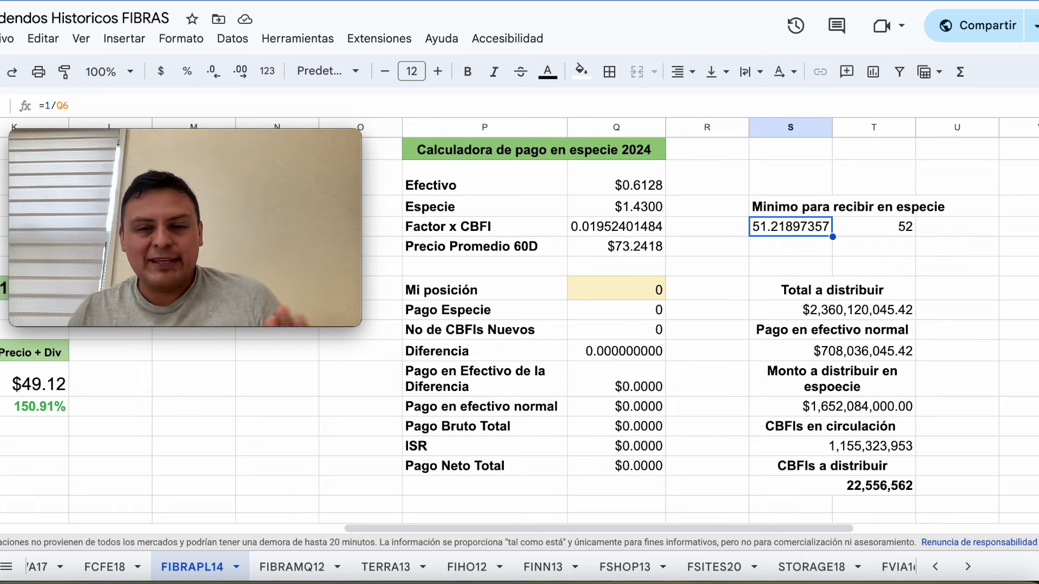
{"action": "key", "text": "Right"}
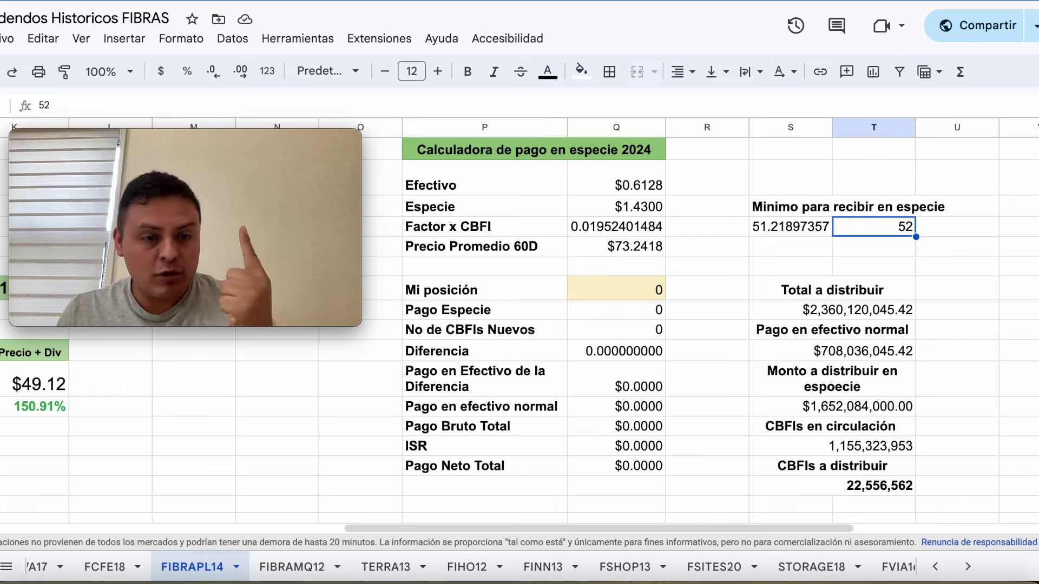
- Set Mi posición in the in-kind payment calculator to 52
{"action": "left_click", "coordinate": [647, 183]}
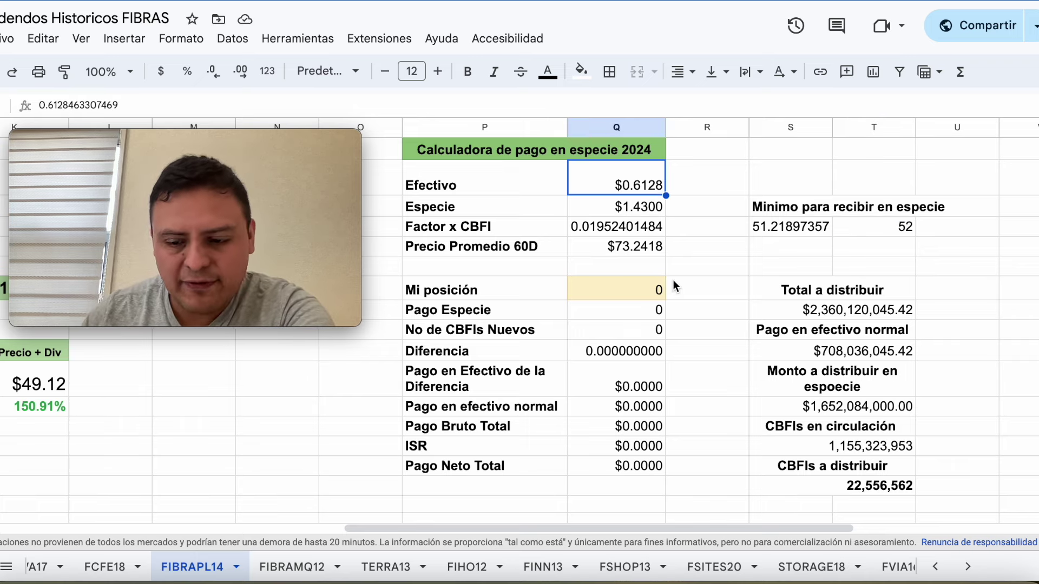
{"action": "key", "text": "Down"}
{"action": "key", "text": "Down"}
{"action": "key", "text": "Down"}
{"action": "key", "text": "Down"}
{"action": "key", "text": "Down"}
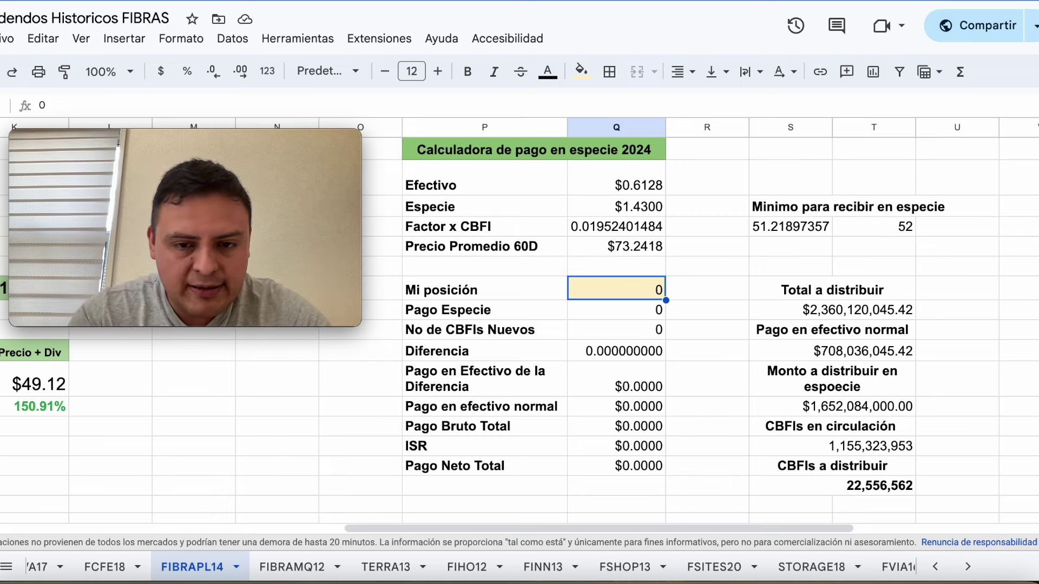
{"action": "type", "text": "52"}
{"action": "key", "text": "Return"}
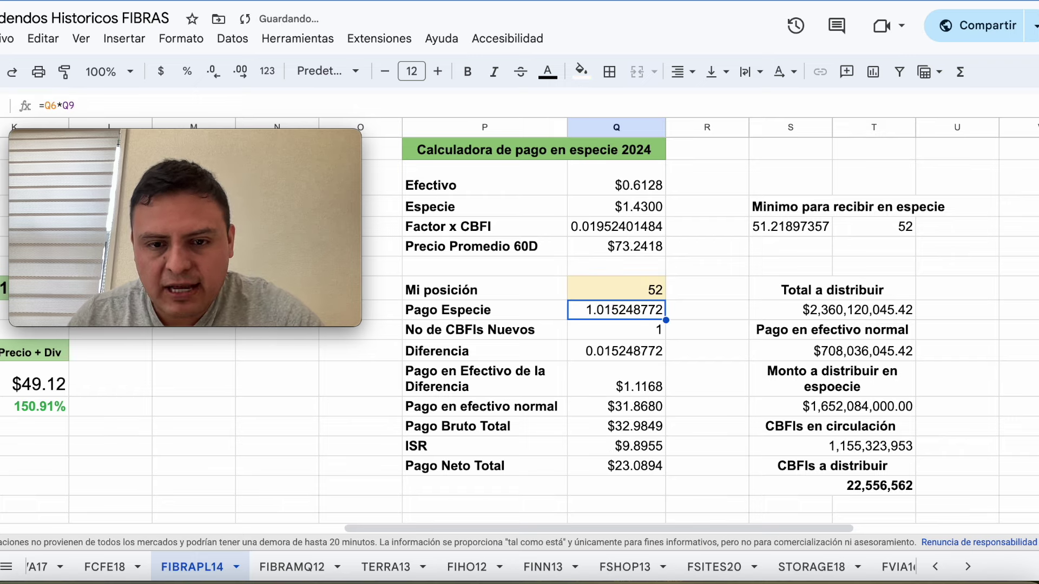
- Review the payout breakdown for the 52-CBFI position, from Pago Especie and new CBFIs through gross payment, ISR and Pago Neto Total
{"action": "left_click", "coordinate": [617, 330]}
{"action": "left_click", "coordinate": [616, 291]}
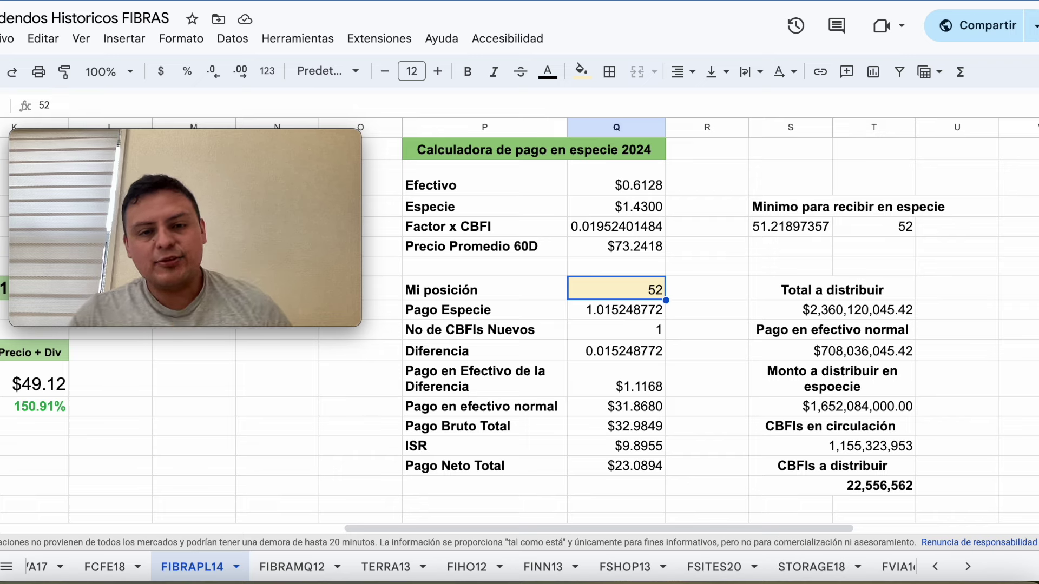
{"action": "left_click", "coordinate": [616, 310]}
{"action": "left_click", "coordinate": [617, 329]}
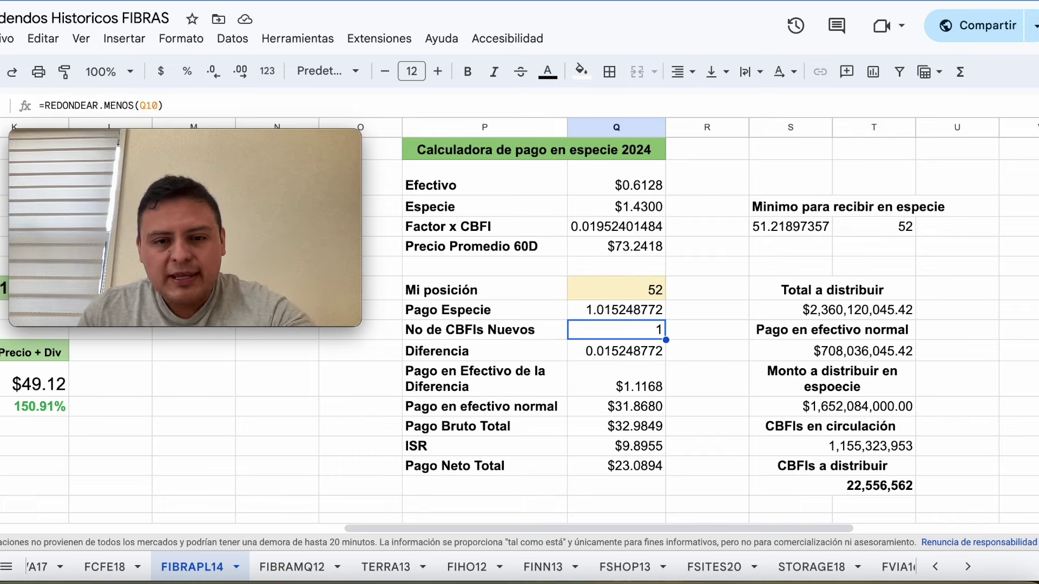
{"action": "left_click", "coordinate": [617, 351]}
{"action": "left_click", "coordinate": [617, 378]}
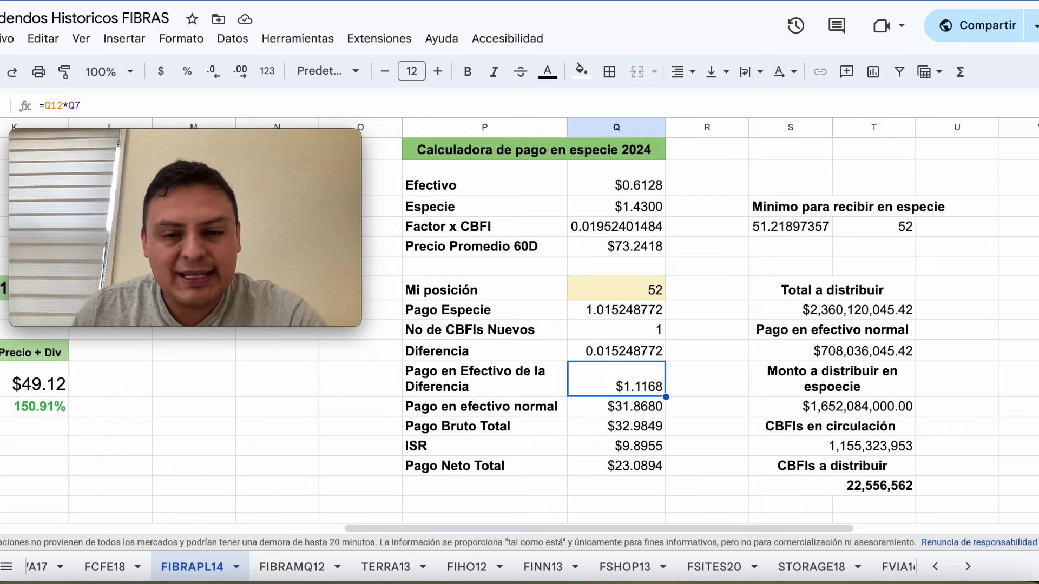
{"action": "left_click", "coordinate": [617, 406]}
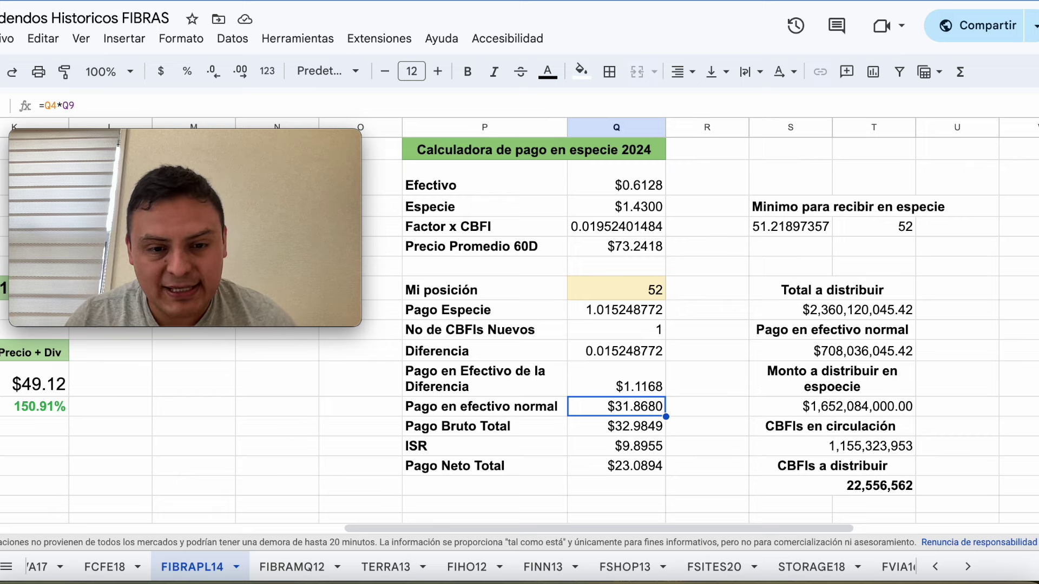
{"action": "left_click", "coordinate": [617, 426]}
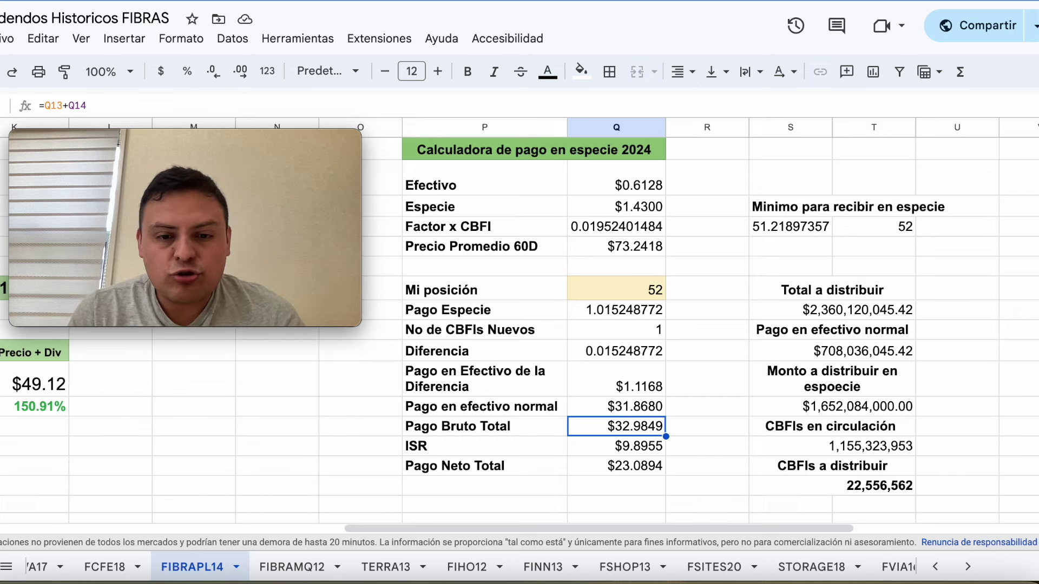
{"action": "left_click", "coordinate": [616, 446]}
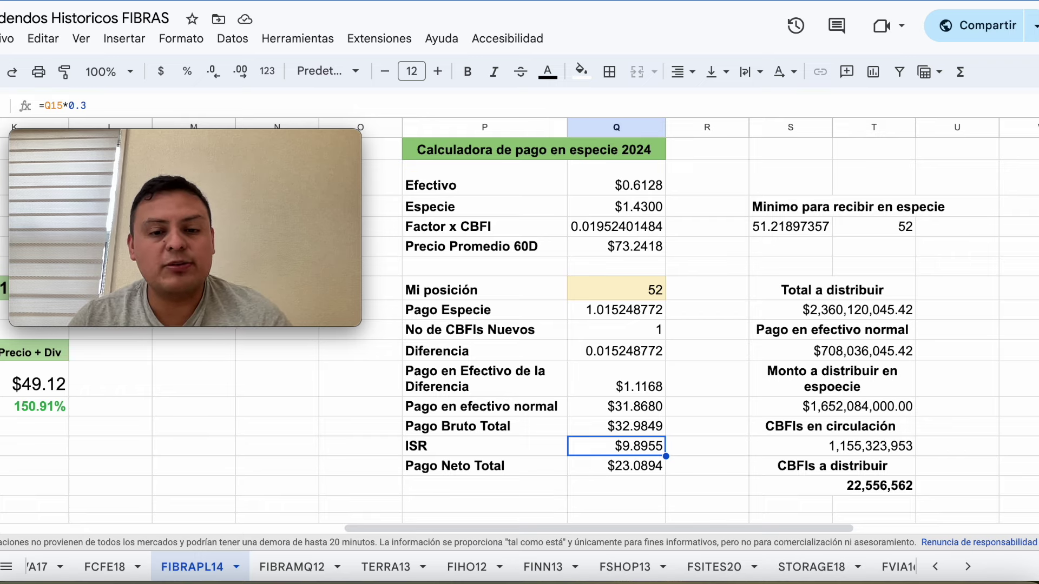
{"action": "left_click", "coordinate": [617, 466]}
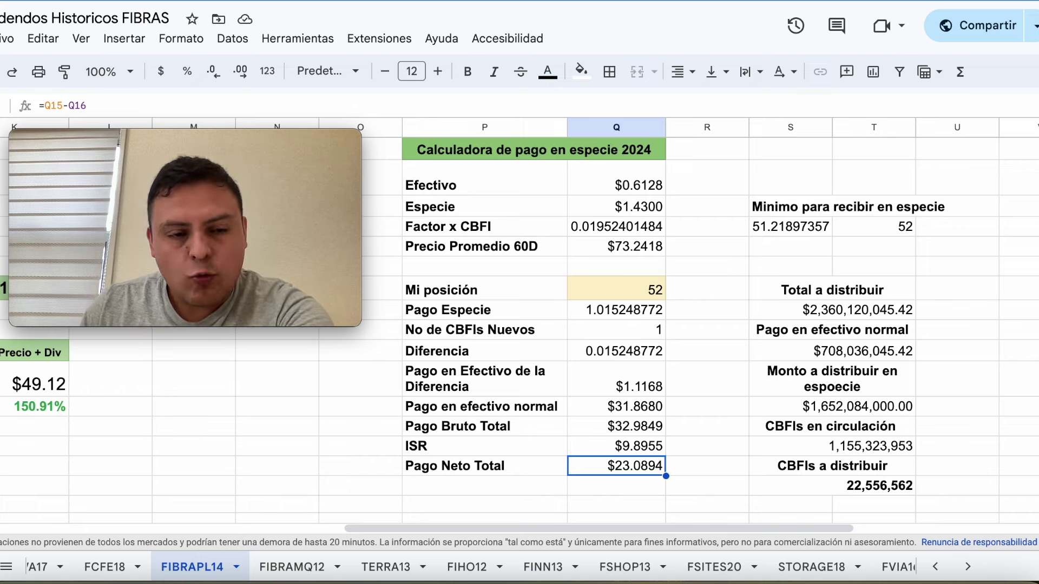
- Set Mi posición in the in-kind payment calculator to 10
{"action": "key", "text": "Up"}
{"action": "key", "text": "Up"}
{"action": "key", "text": "Up"}
{"action": "key", "text": "Up"}
{"action": "key", "text": "Up"}
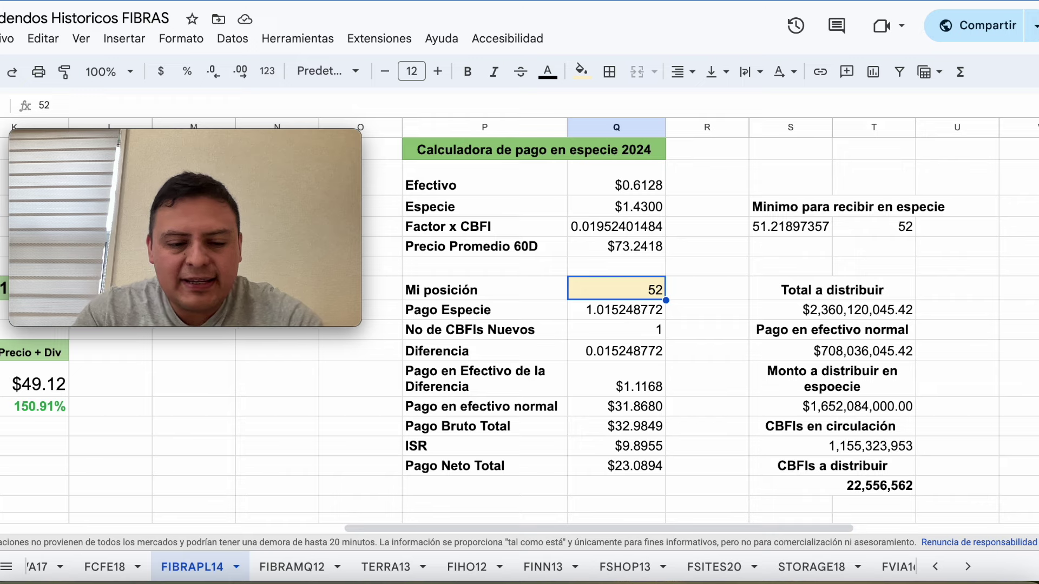
{"action": "type", "text": "10"}
{"action": "key", "text": "Return"}
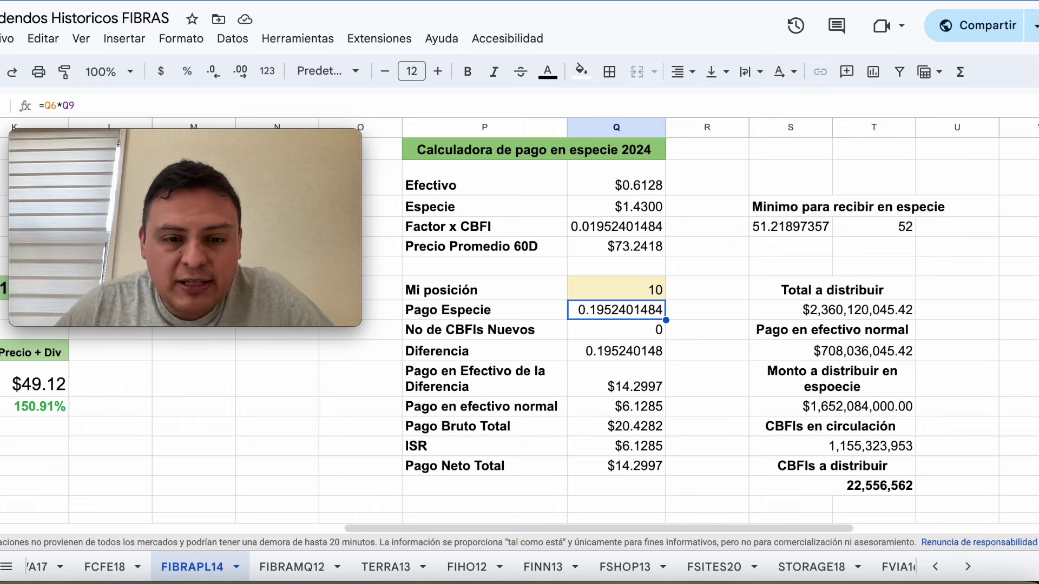
- Examine the 10-CBFI position's payouts, including cash for the difference, normal cash payment, gross total, ISR and net total
{"action": "key", "text": "Up"}
{"action": "key", "text": "Down"}
{"action": "key", "text": "Down"}
{"action": "key", "text": "Down"}
{"action": "key", "text": "Down"}
{"action": "key", "text": "Up"}
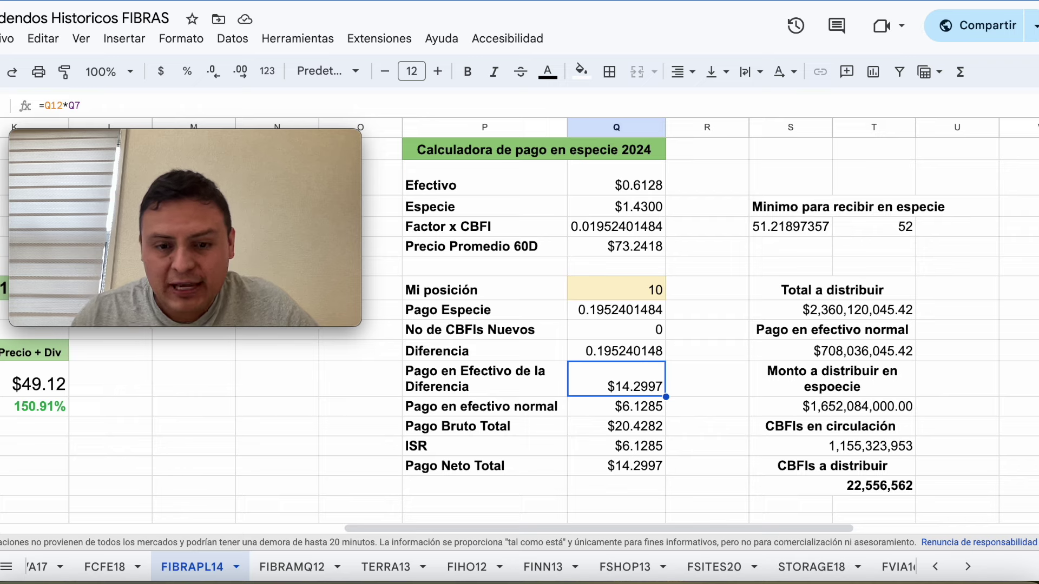
{"action": "left_click", "coordinate": [616, 407]}
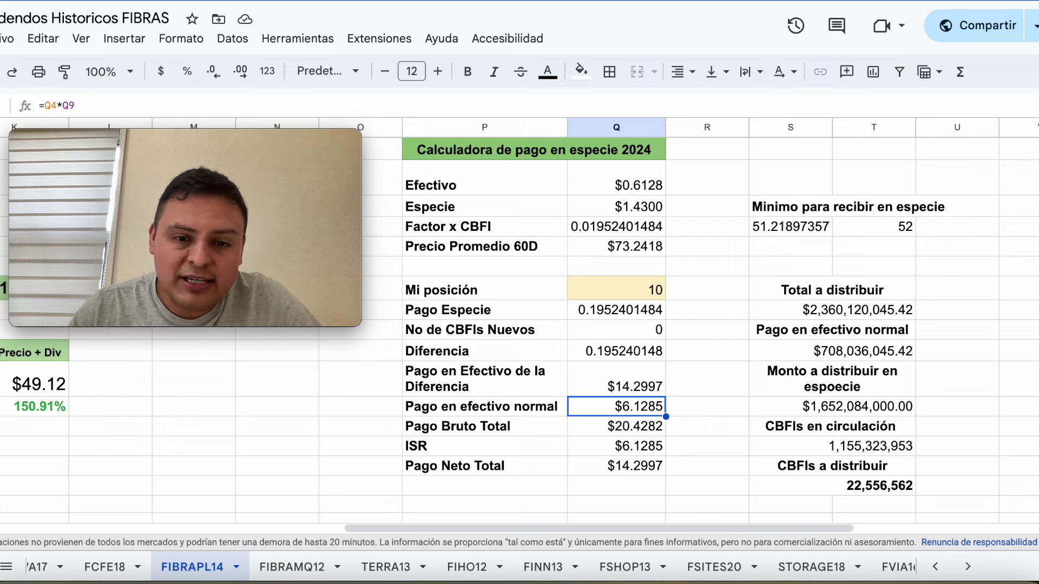
{"action": "left_click", "coordinate": [616, 427]}
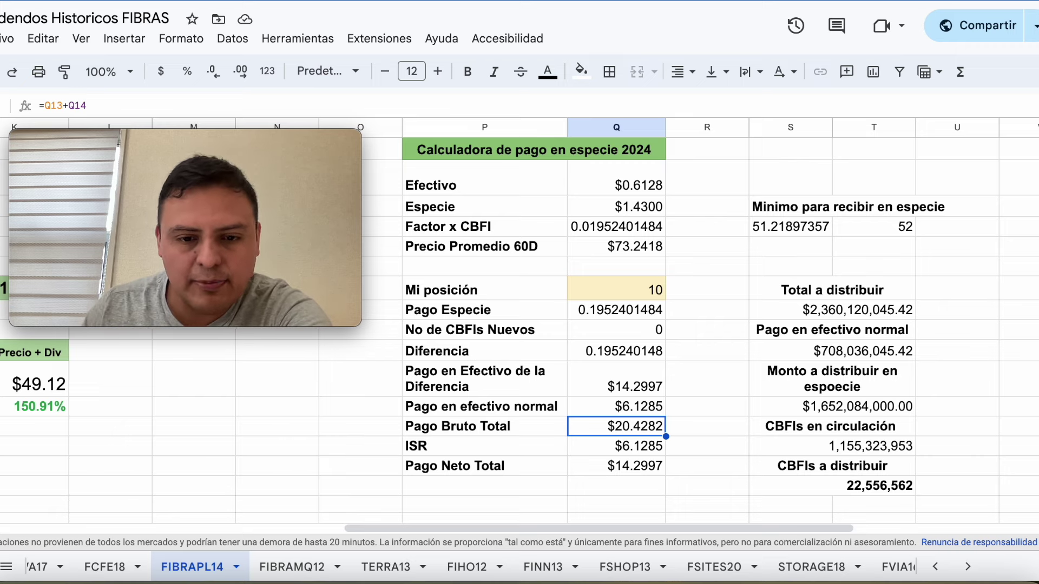
{"action": "left_click", "coordinate": [616, 446]}
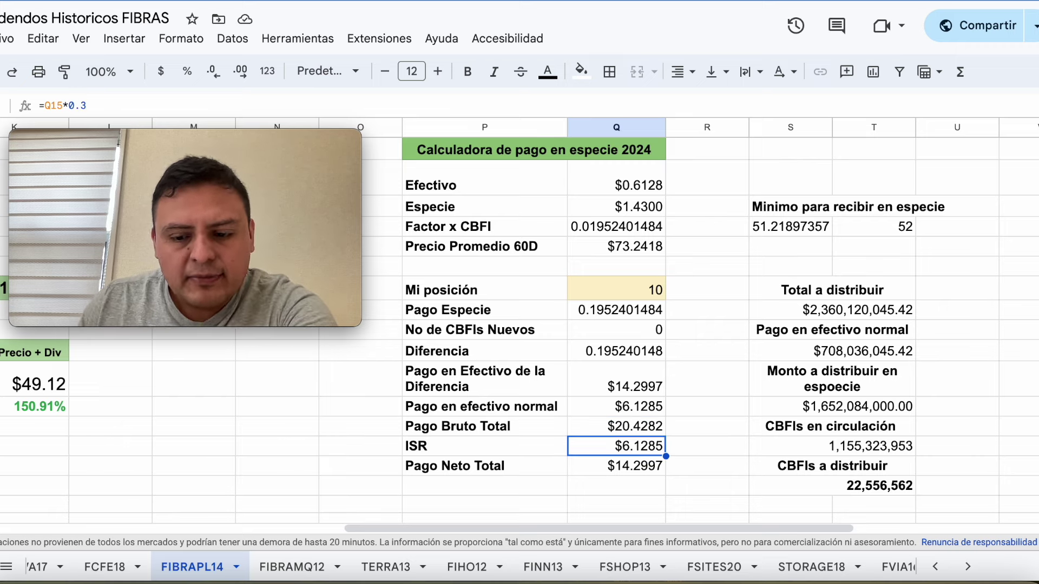
{"action": "left_click", "coordinate": [617, 466]}
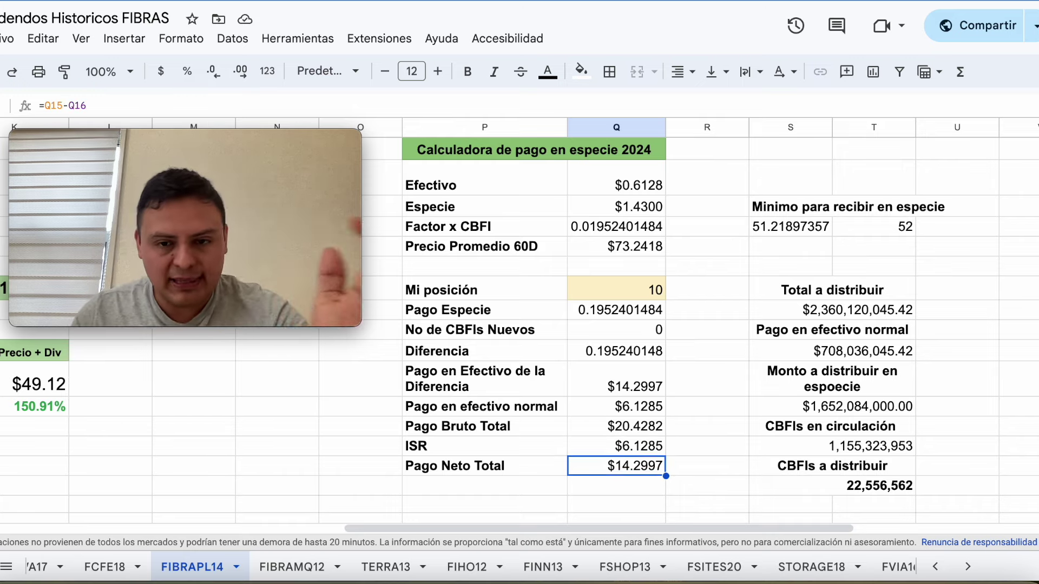
- Set Mi posición in the in-kind payment calculator to 550
{"action": "left_click", "coordinate": [610, 290]}
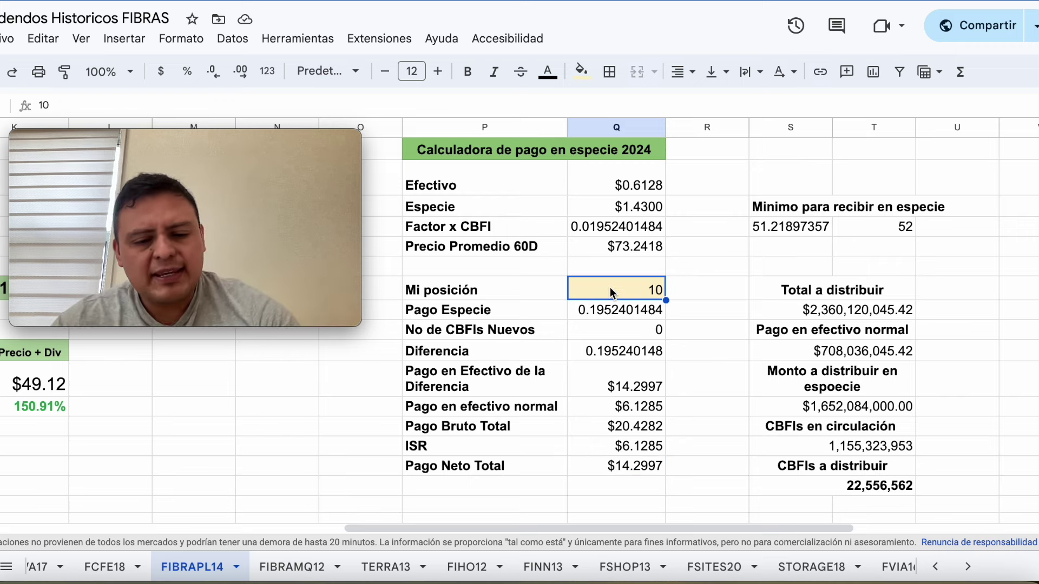
{"action": "type", "text": "550"}
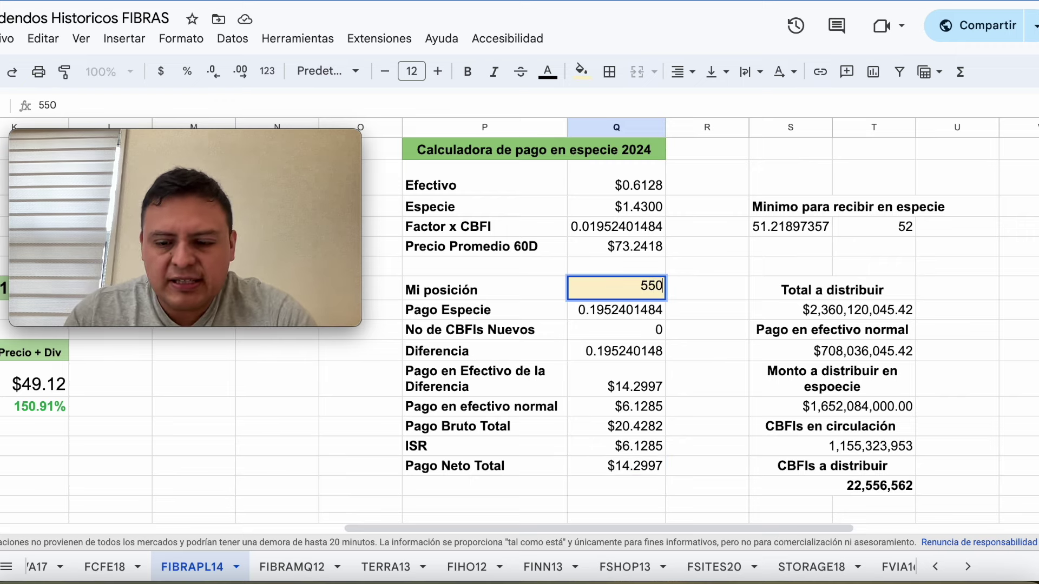
{"action": "key", "text": "Return"}
{"action": "left_click", "coordinate": [610, 290]}
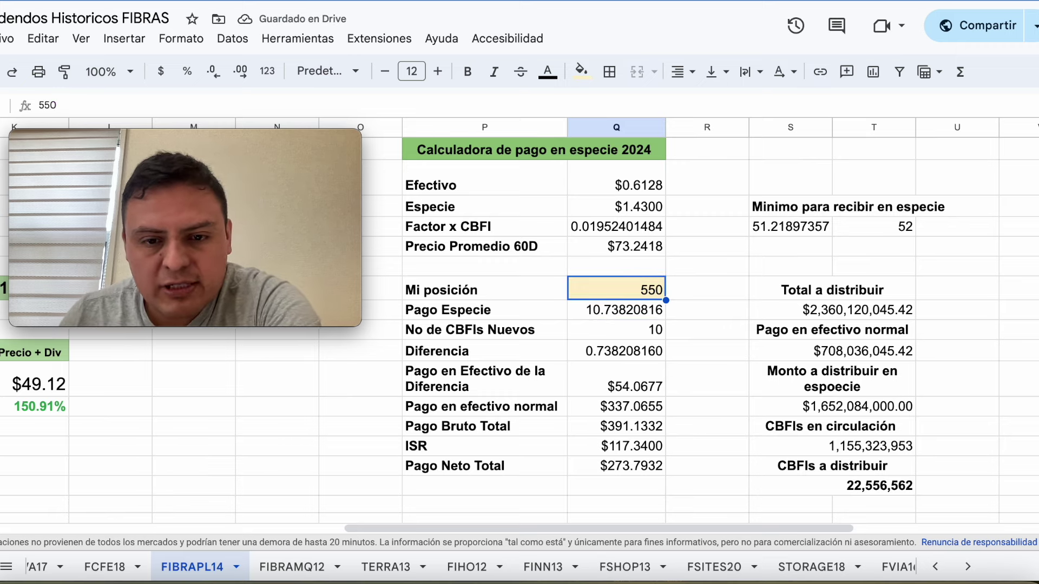
- Review the 550-CBFI position's results, covering new CBFIs, the fractional difference, both cash payments, gross total, ISR and net total
{"action": "left_click", "coordinate": [615, 309]}
{"action": "left_click", "coordinate": [616, 329]}
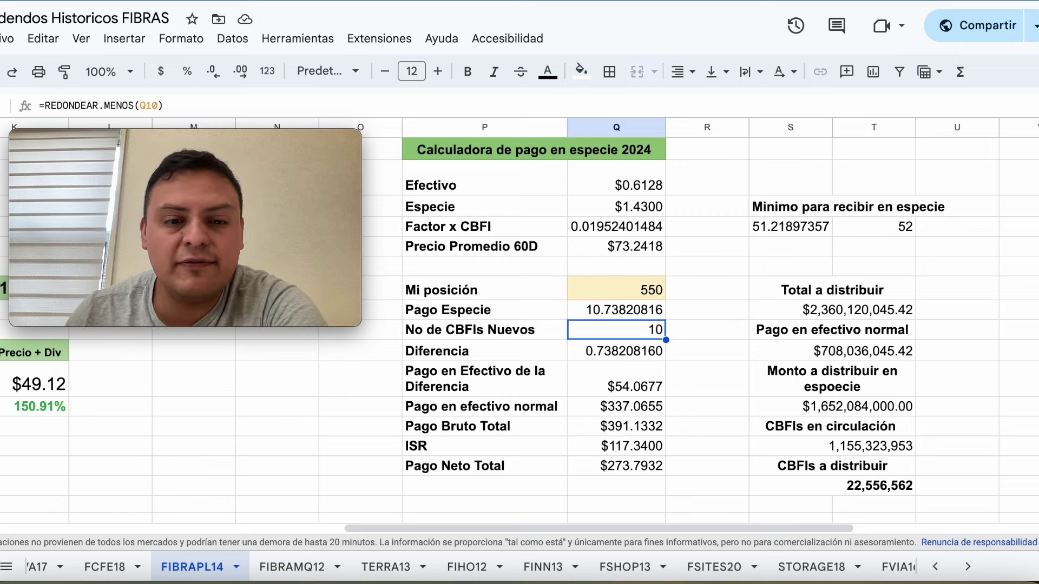
{"action": "left_click", "coordinate": [615, 351]}
{"action": "left_click", "coordinate": [616, 407]}
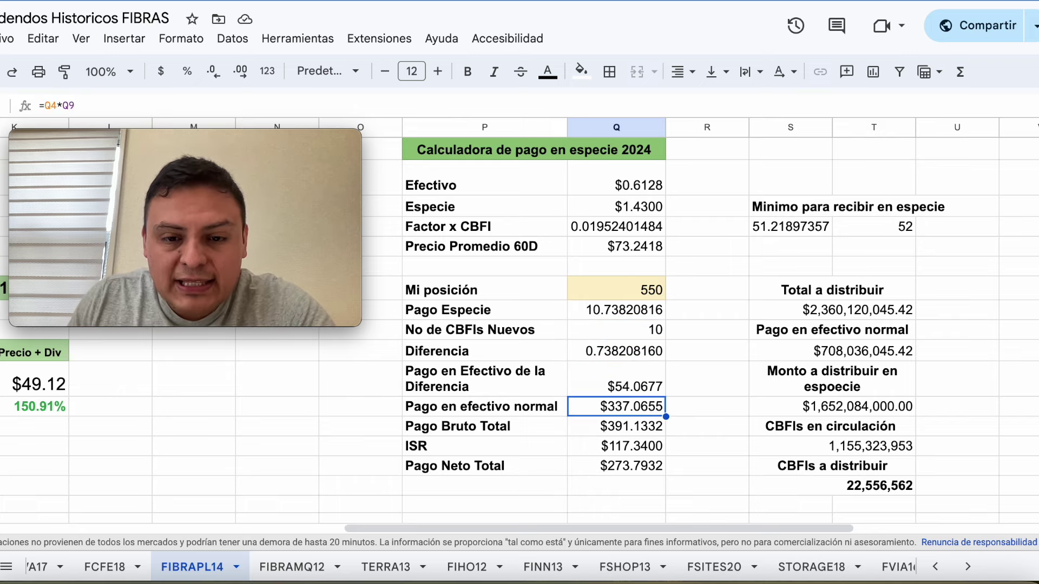
{"action": "left_click", "coordinate": [616, 379]}
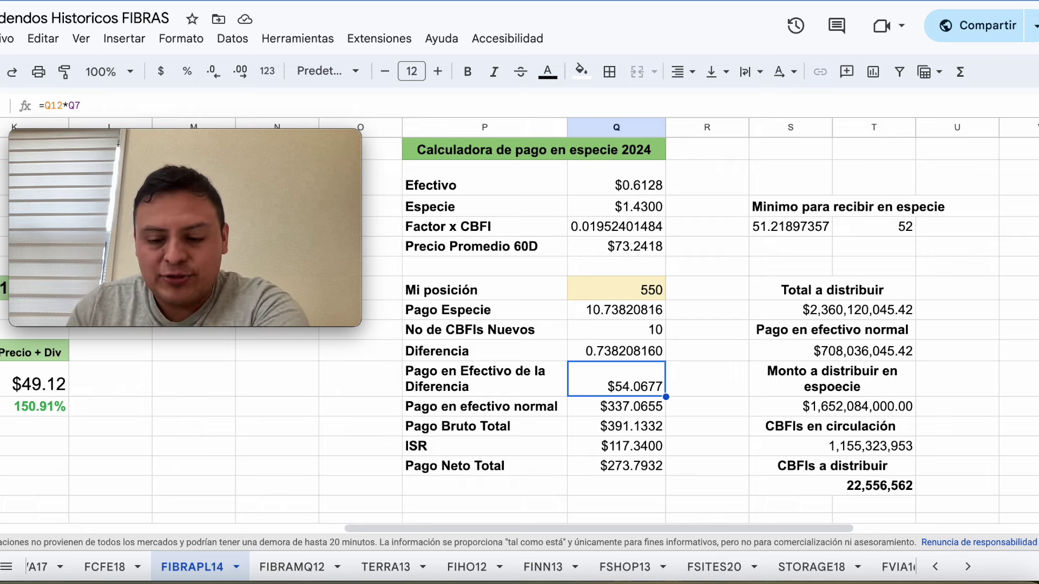
{"action": "left_click", "coordinate": [616, 329]}
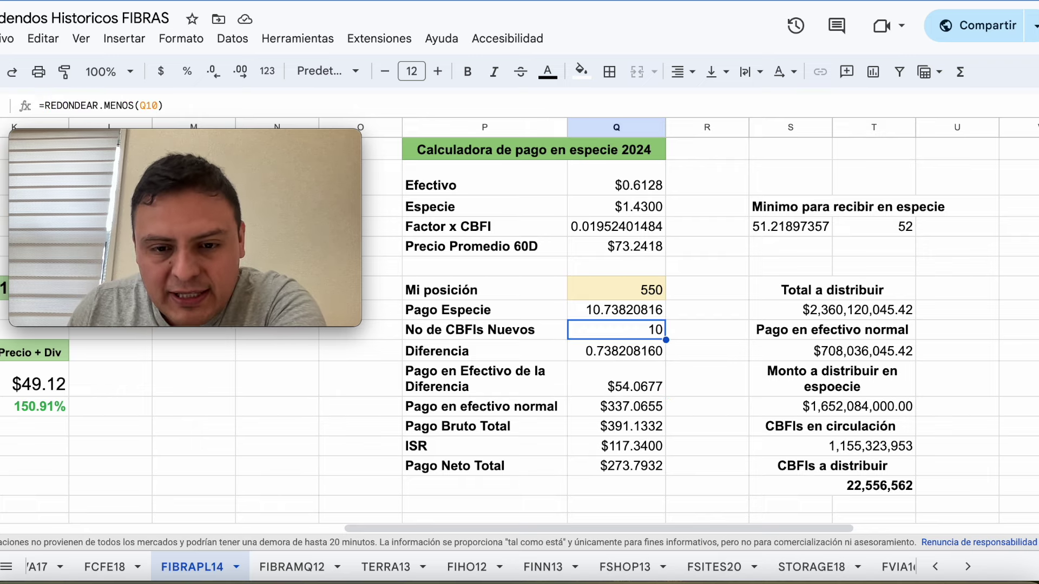
{"action": "key", "text": "Down"}
{"action": "key", "text": "Down"}
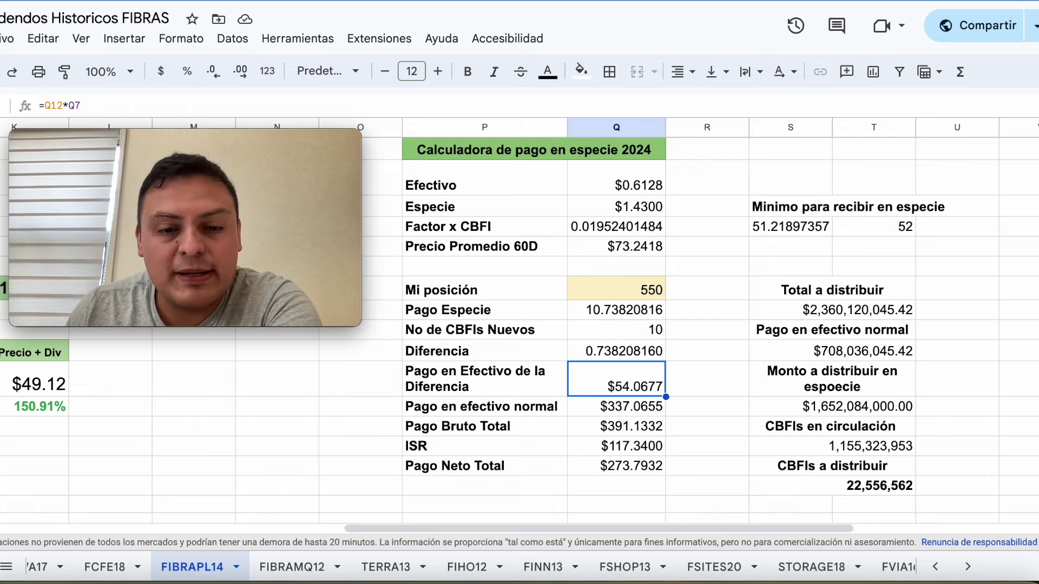
{"action": "left_click", "coordinate": [615, 406]}
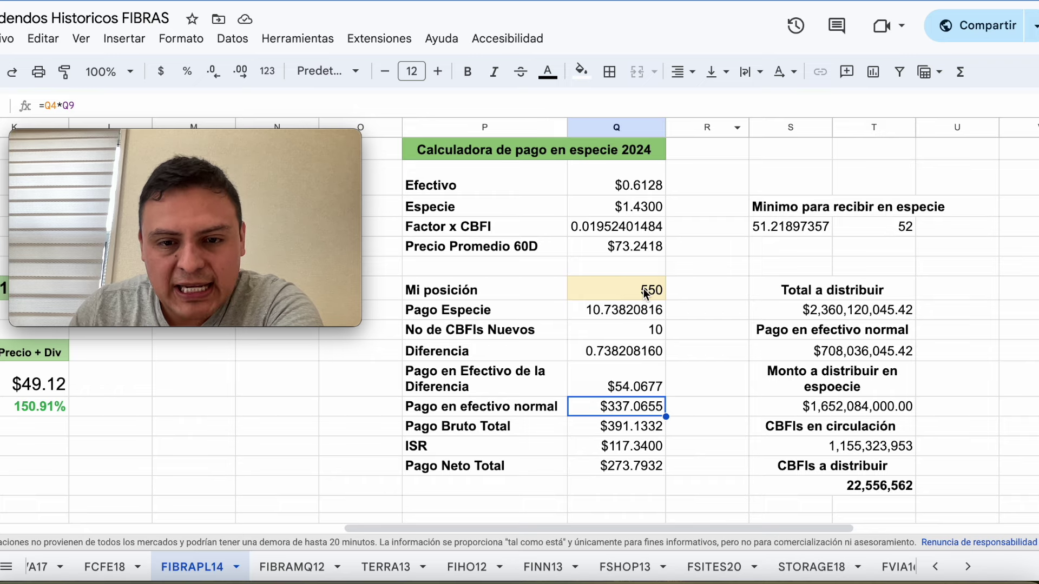
{"action": "left_click", "coordinate": [619, 433]}
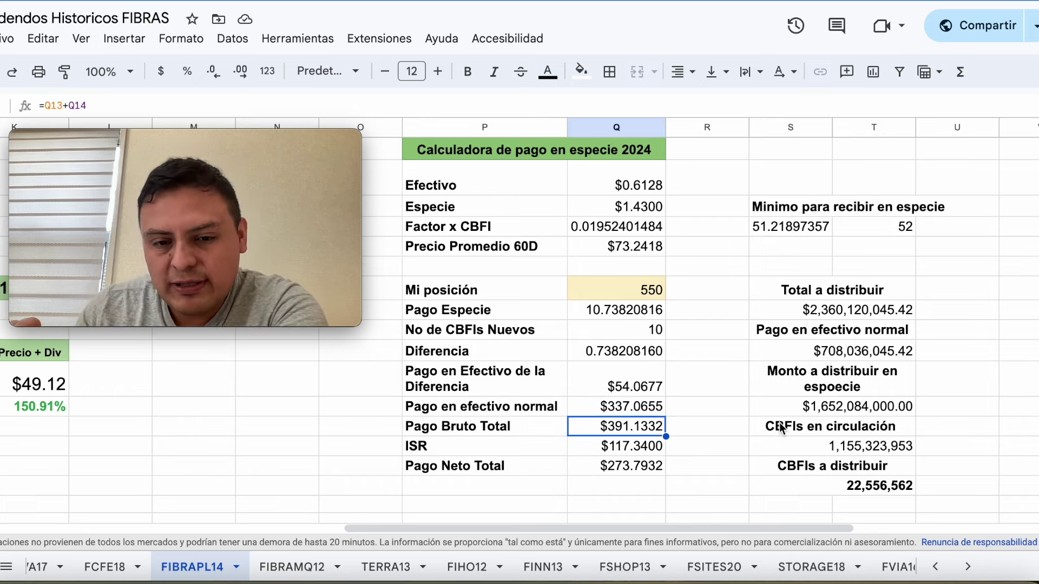
{"action": "key", "text": "Down"}
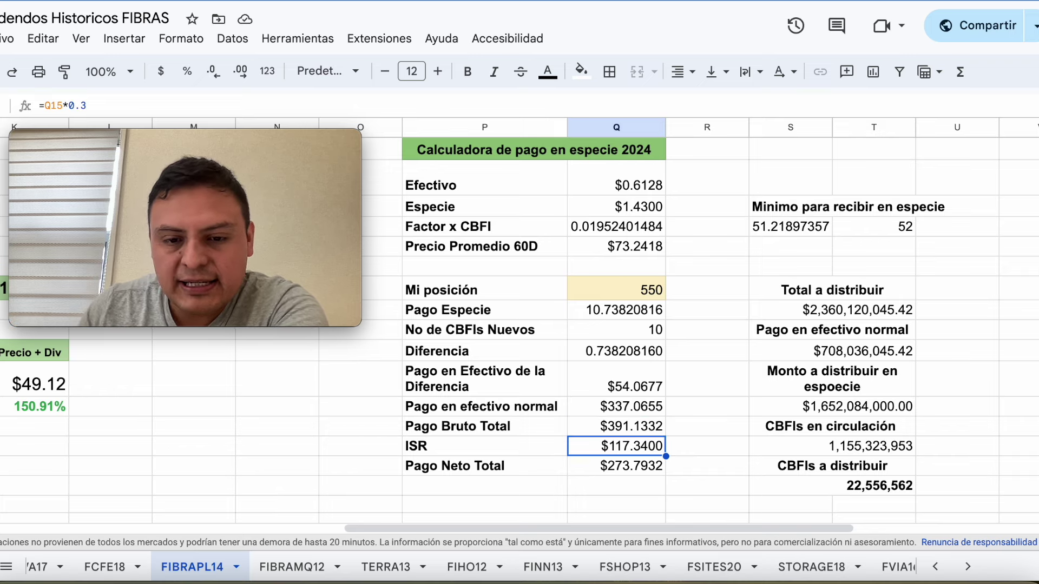
{"action": "left_click", "coordinate": [616, 466]}
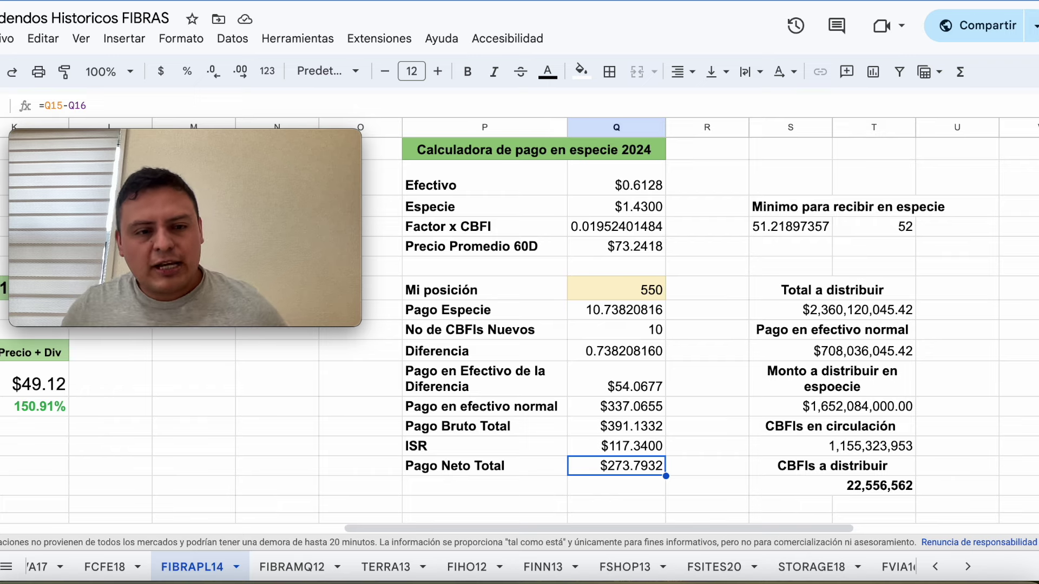
- Go back over the calculator's base inputs: Efectivo, Especie, Factor x CBFI and Precio Promedio 60D
{"action": "key", "text": "Up"}
{"action": "key", "text": "Up"}
{"action": "key", "text": "Up"}
{"action": "key", "text": "Up"}
{"action": "key", "text": "Up"}
{"action": "key", "text": "Up"}
{"action": "key", "text": "Up"}
{"action": "key", "text": "Up"}
{"action": "key", "text": "Up"}
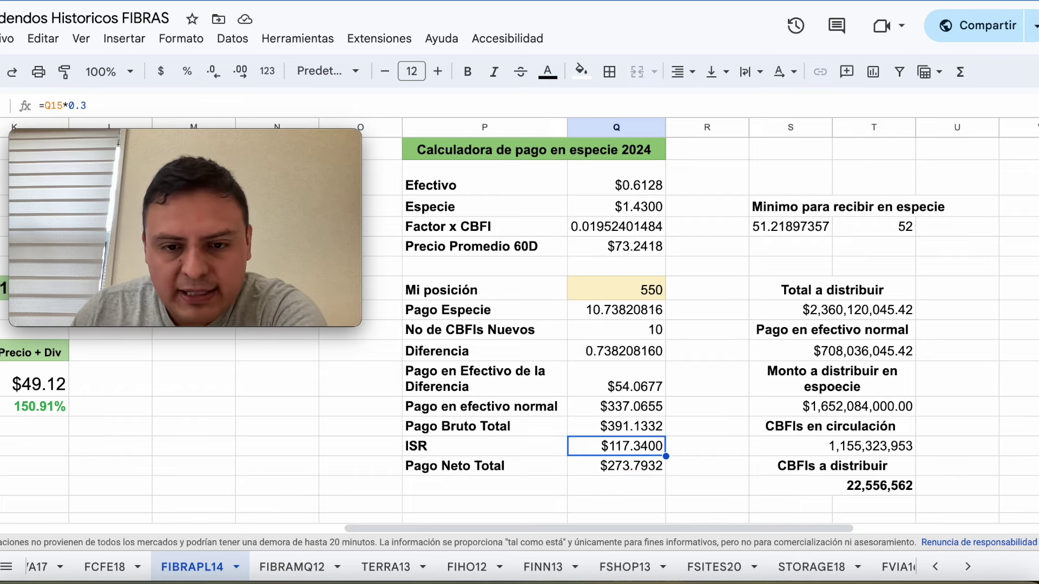
{"action": "key", "text": "Up"}
{"action": "key", "text": "Up"}
{"action": "key", "text": "Up"}
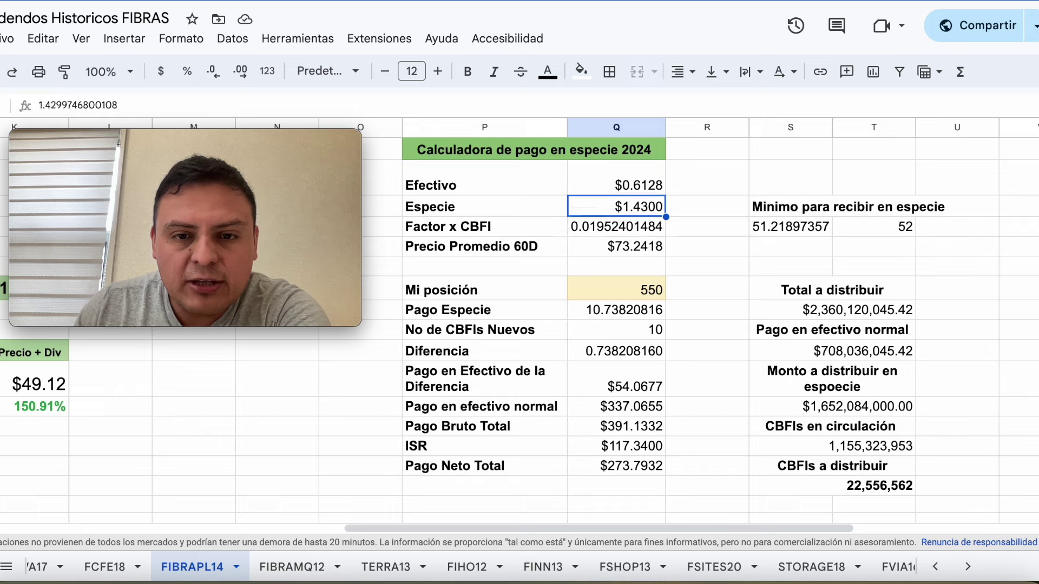
{"action": "key", "text": "Up"}
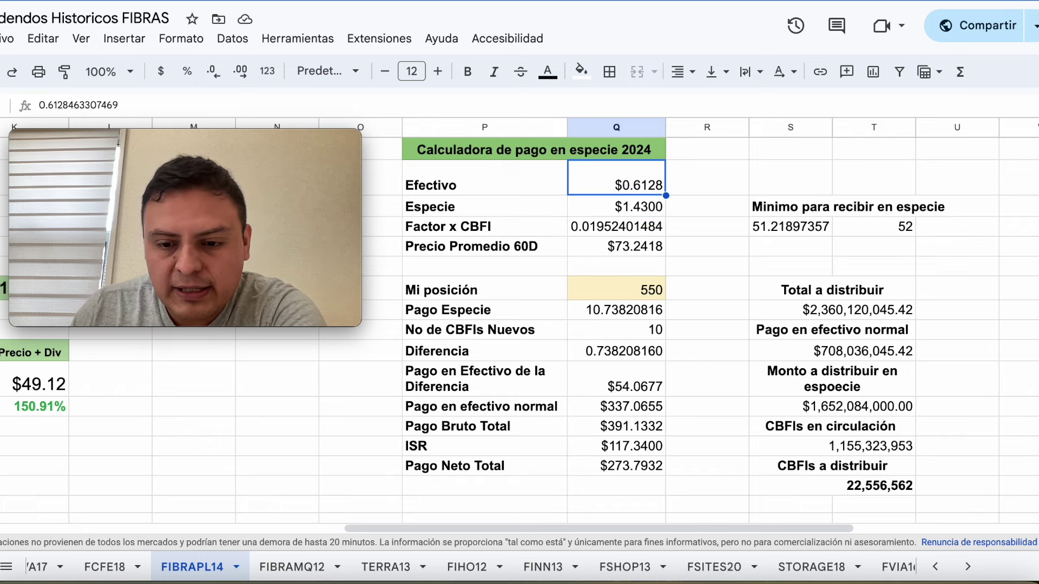
{"action": "key", "text": "Down"}
{"action": "key", "text": "Down"}
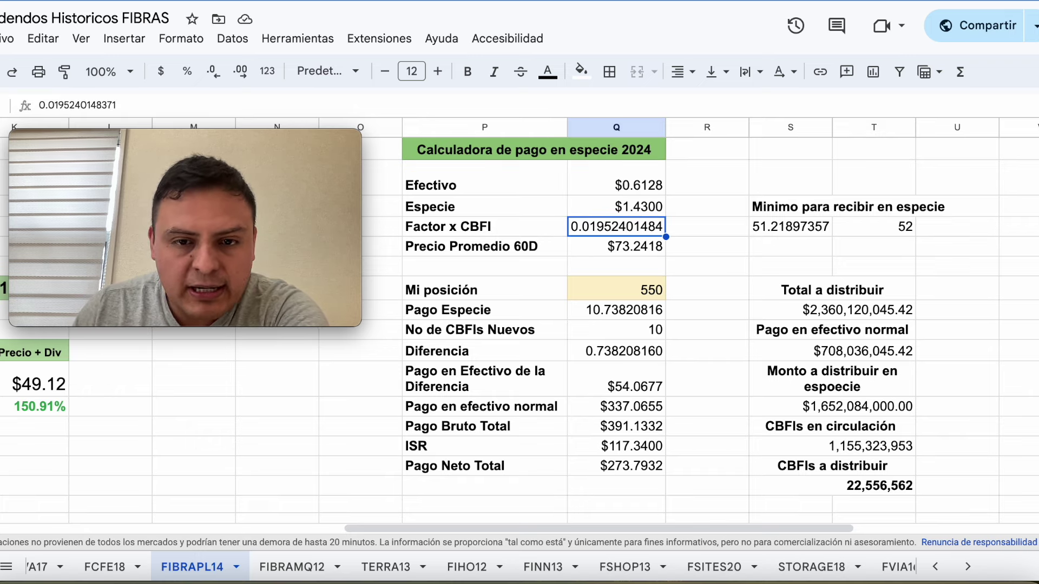
{"action": "key", "text": "Down"}
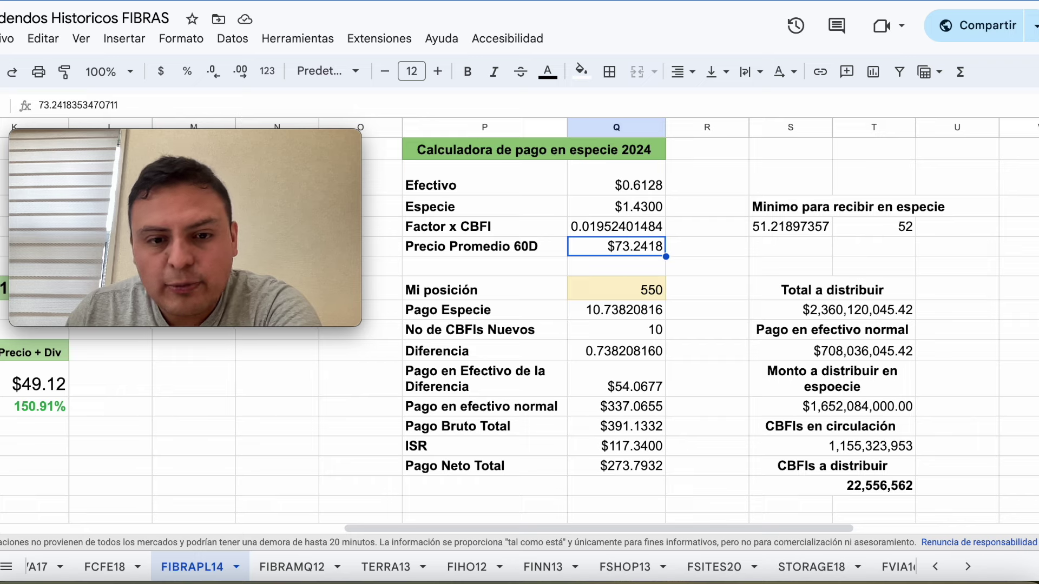
- Inspect the Pago Especie formula and the cells it references, leaving the formula as it is
{"action": "key", "text": "Down"}
{"action": "key", "text": "Down"}
{"action": "key", "text": "Down"}
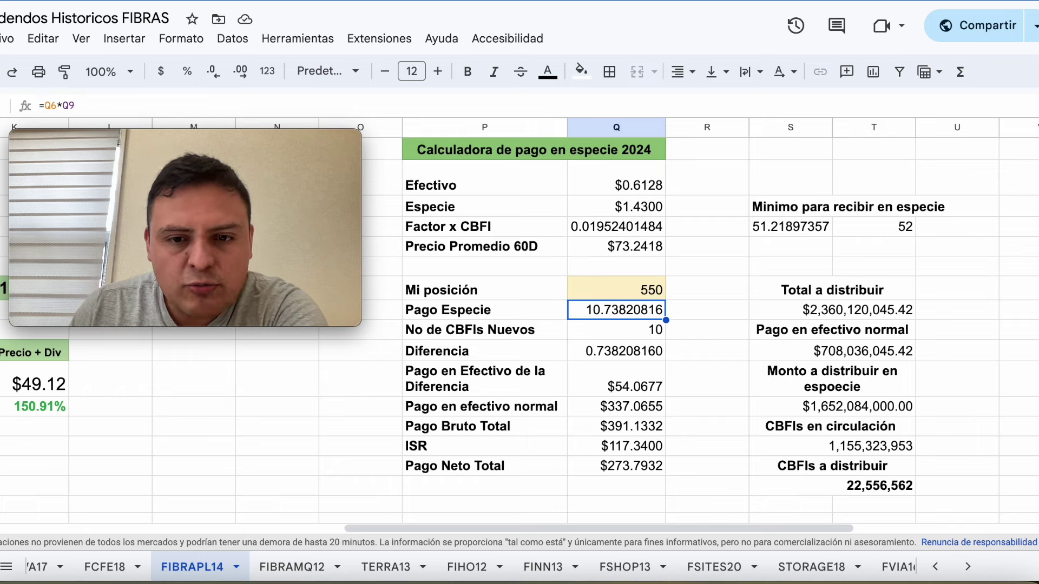
{"action": "key", "text": "Up"}
{"action": "key", "text": "Down"}
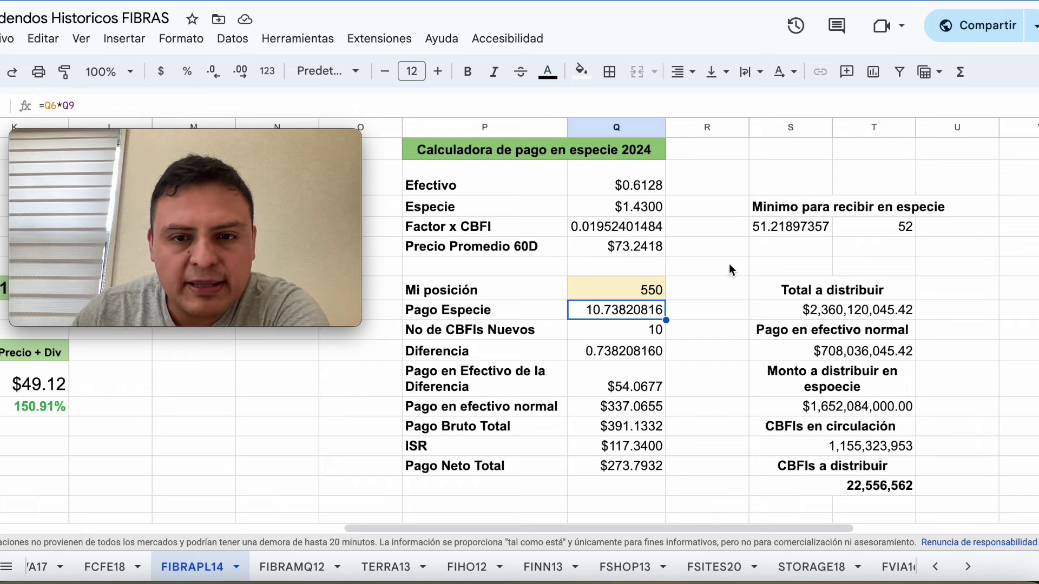
{"action": "key", "text": "Return"}
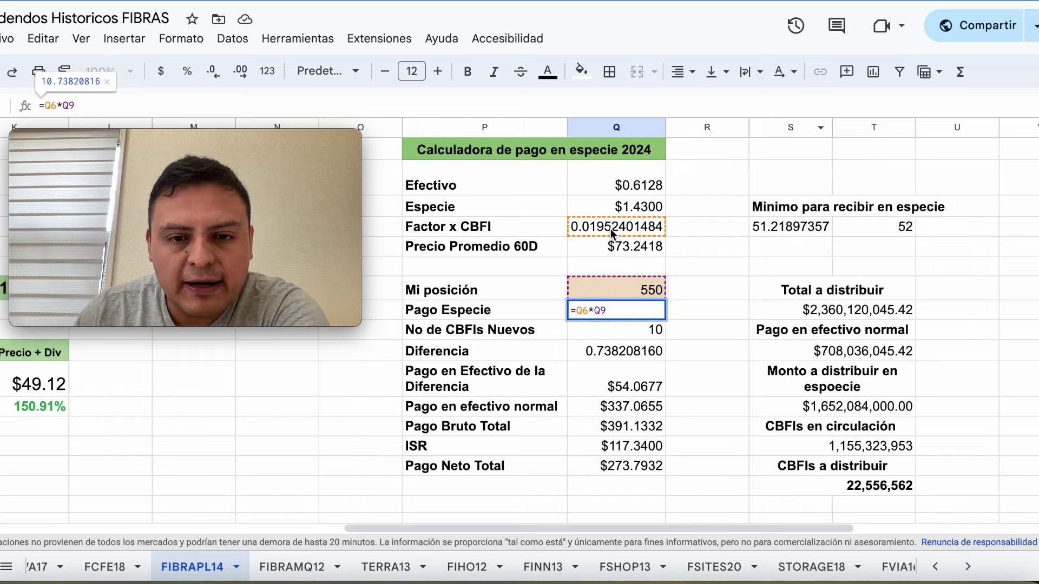
{"action": "key", "text": "Return"}
{"action": "left_click", "coordinate": [617, 310]}
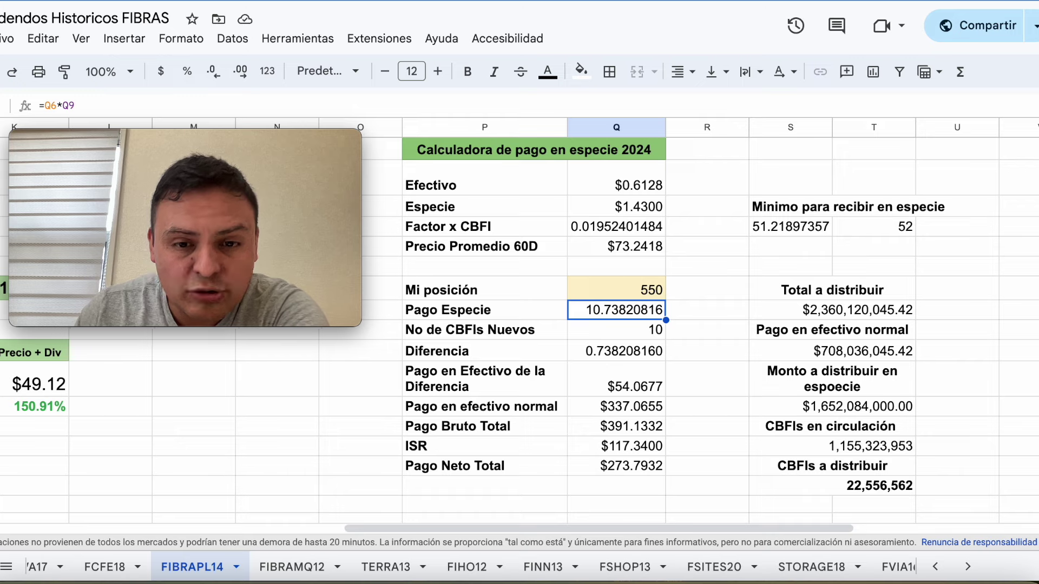
- Inspect the formulas behind No de CBFIs Nuevos and Diferencia in the in-kind calculator without altering them
{"action": "left_click", "coordinate": [617, 330]}
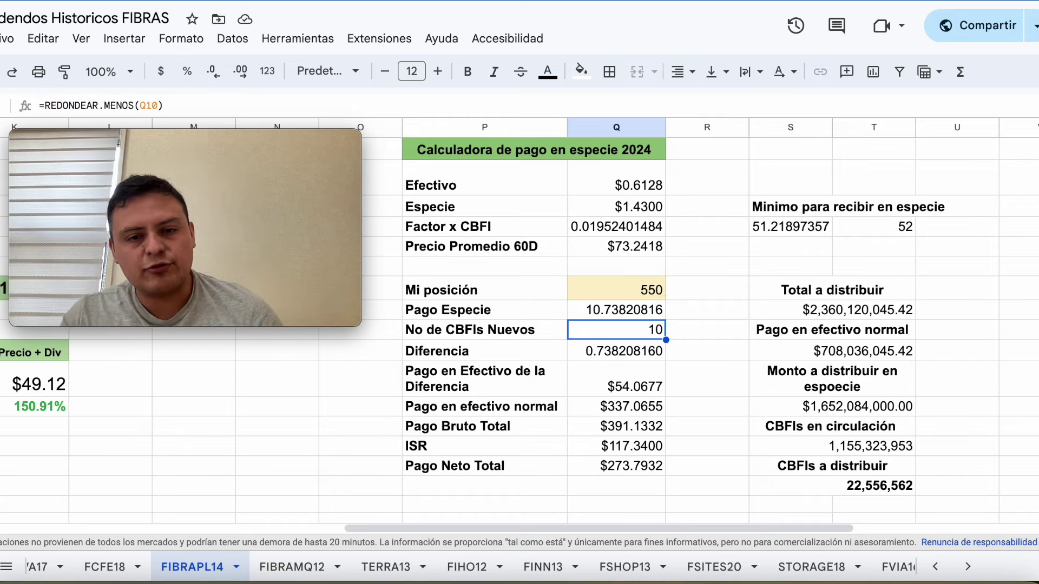
{"action": "left_click", "coordinate": [617, 351]}
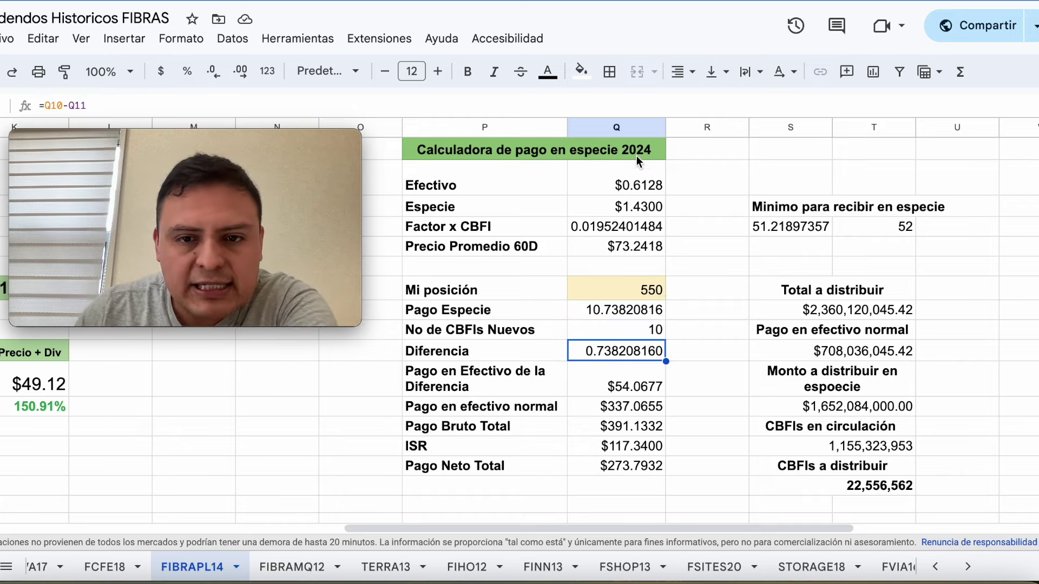
{"action": "left_click", "coordinate": [702, 102]}
{"action": "key", "text": "Return"}
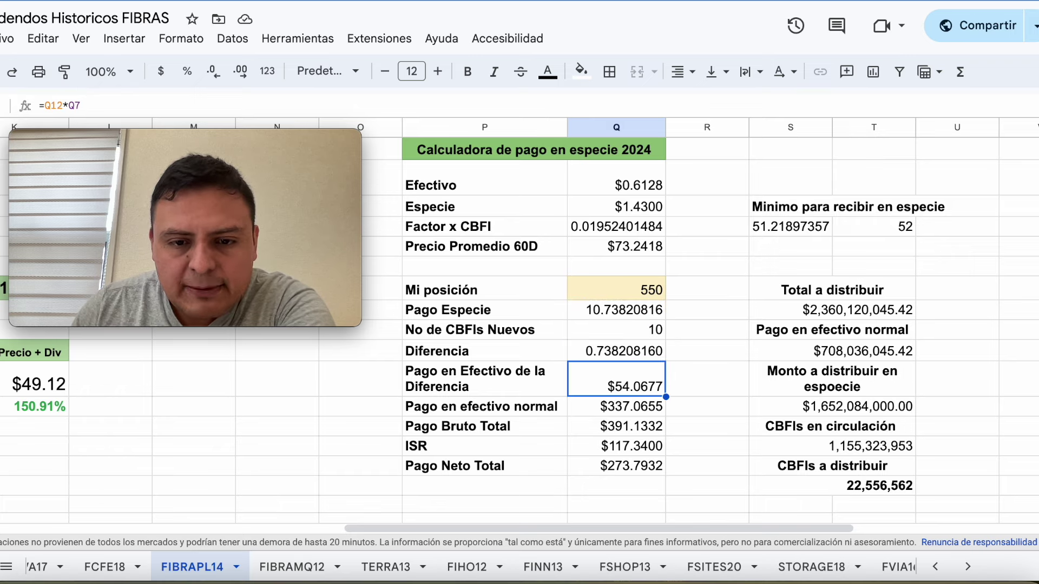
- Check which cells the Pago en Efectivo de la Diferencia formula references, leaving the formula as it is
{"action": "left_click", "coordinate": [645, 108]}
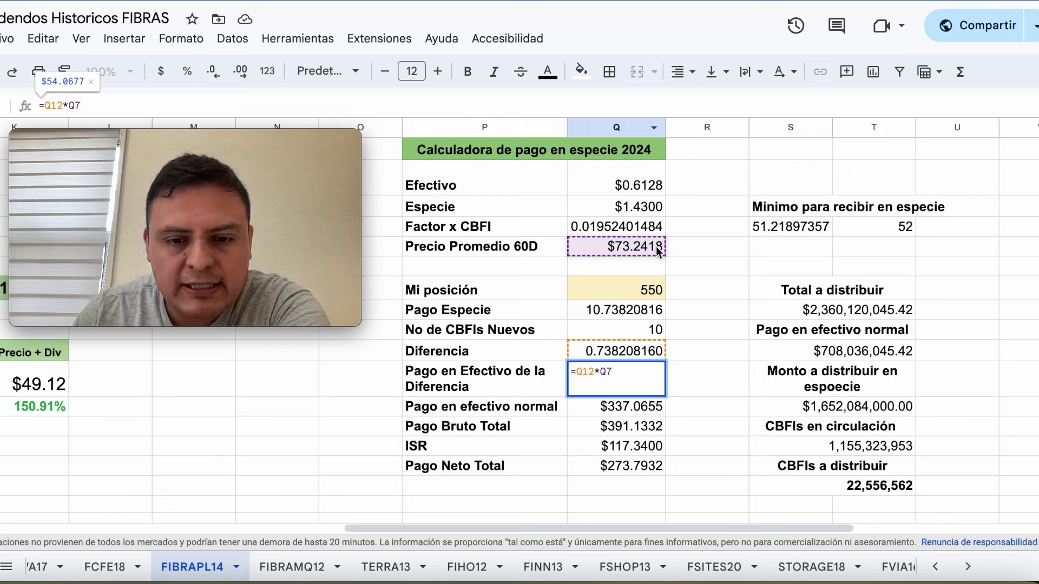
{"action": "key", "text": "Return"}
{"action": "left_click", "coordinate": [637, 388]}
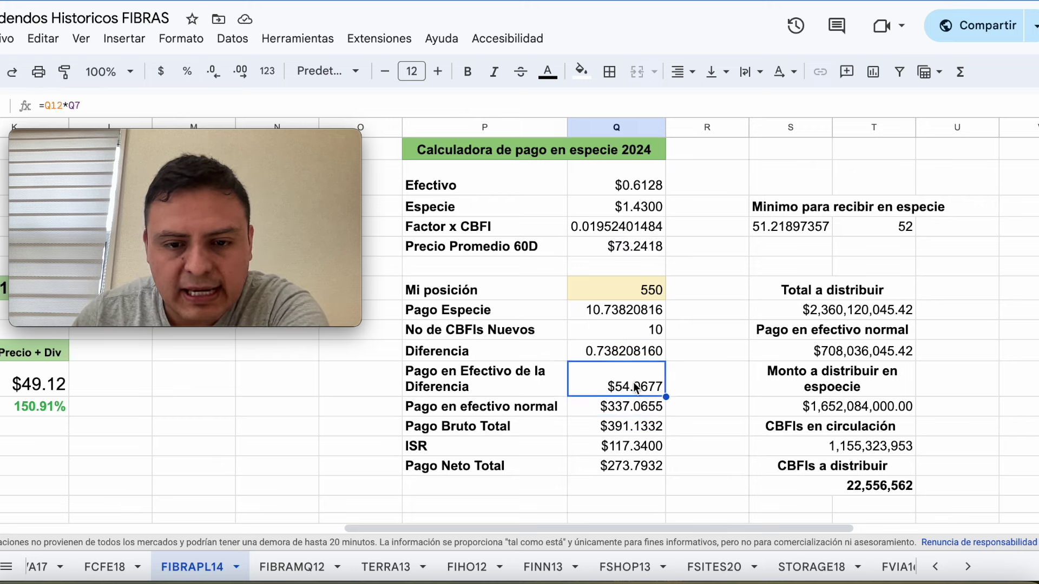
{"action": "left_click", "coordinate": [692, 428]}
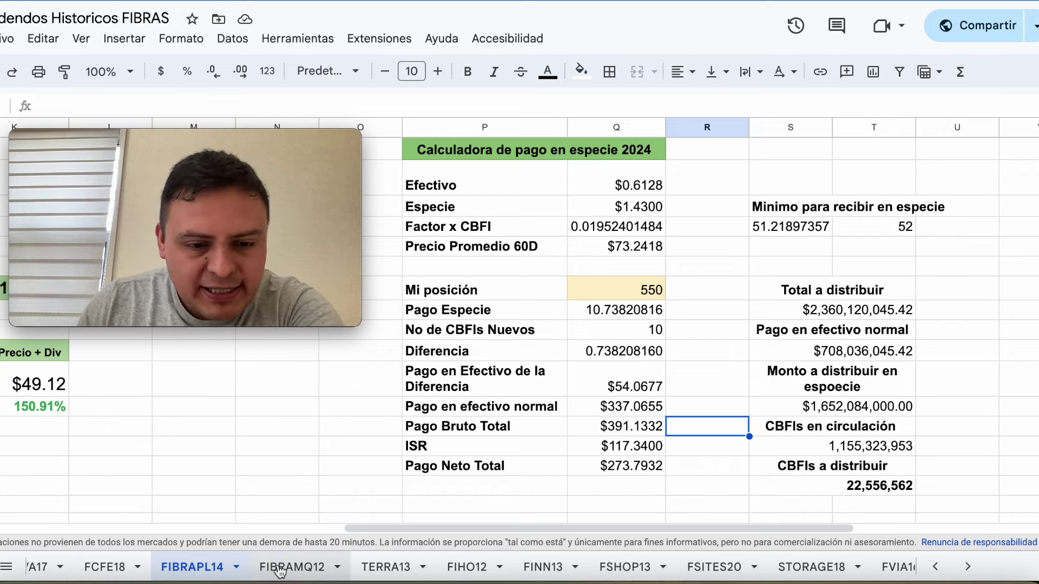
- Browse the individual FIBRA sheets from FIBRAMQ12 through STORAGE18
{"action": "left_click", "coordinate": [303, 567]}
{"action": "left_click", "coordinate": [381, 568]}
{"action": "left_click", "coordinate": [465, 568]}
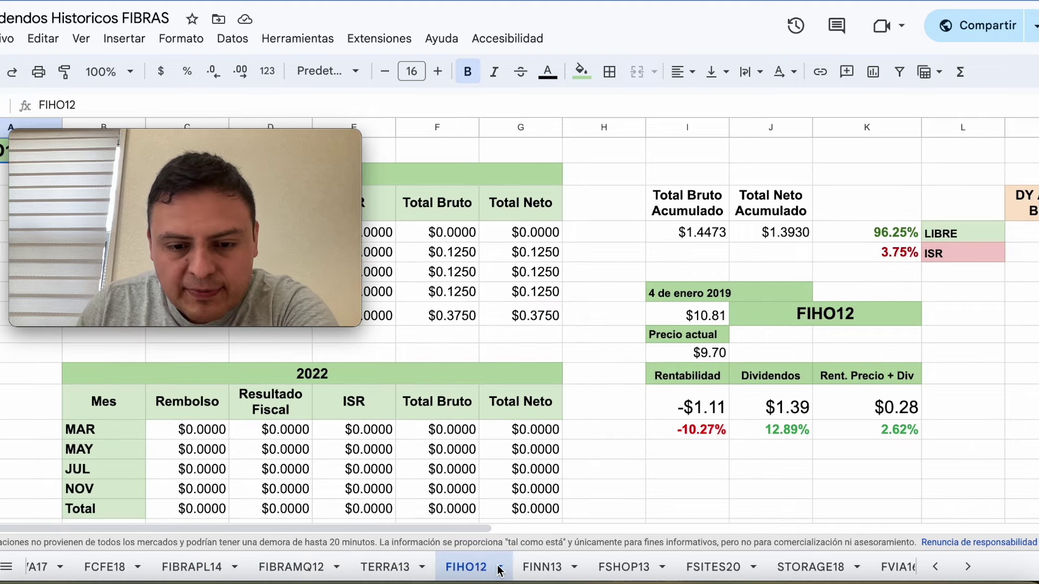
{"action": "left_click", "coordinate": [538, 568]}
{"action": "left_click", "coordinate": [622, 567]}
{"action": "left_click", "coordinate": [706, 569]}
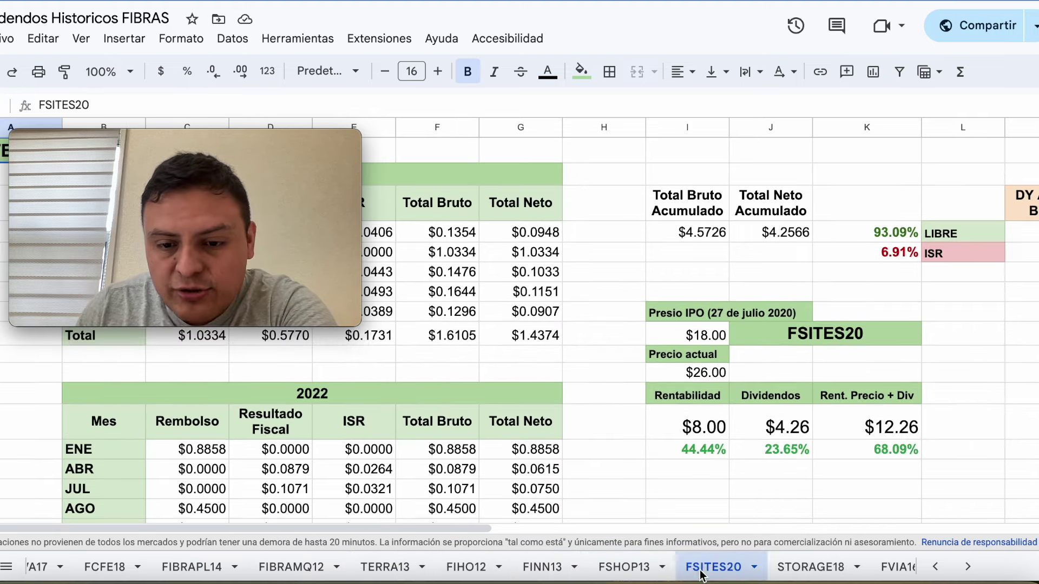
{"action": "left_click", "coordinate": [782, 567]}
- Return to the CONCENTRADO sheet and review its Rendimiento x Distribuciones FIBRAS table from end to end
{"action": "scroll", "coordinate": [260, 567], "scroll_direction": "left", "scroll_amount": 5}
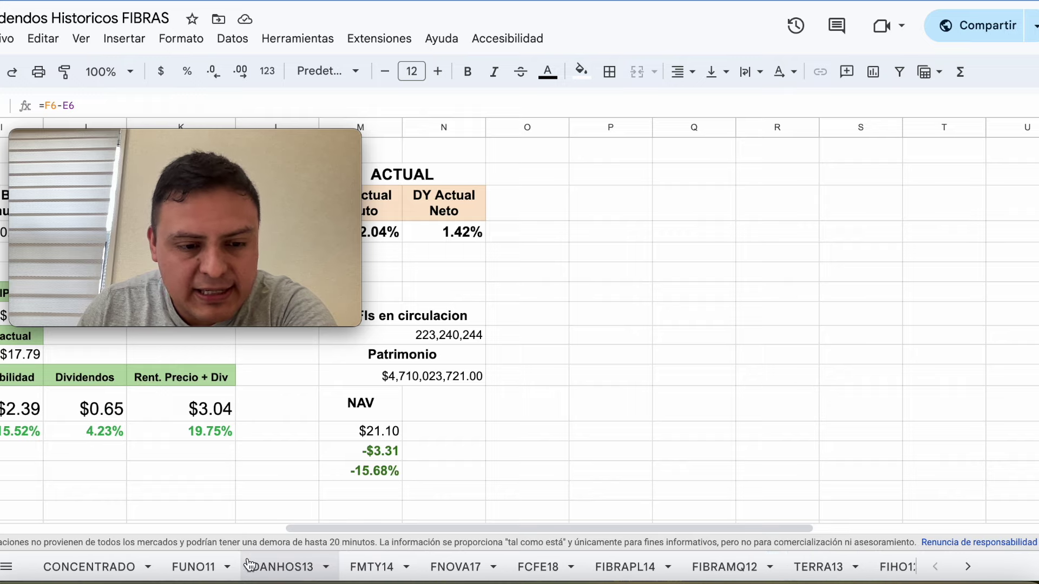
{"action": "left_click", "coordinate": [103, 567]}
{"action": "scroll", "coordinate": [330, 432], "scroll_direction": "down", "scroll_amount": 3}
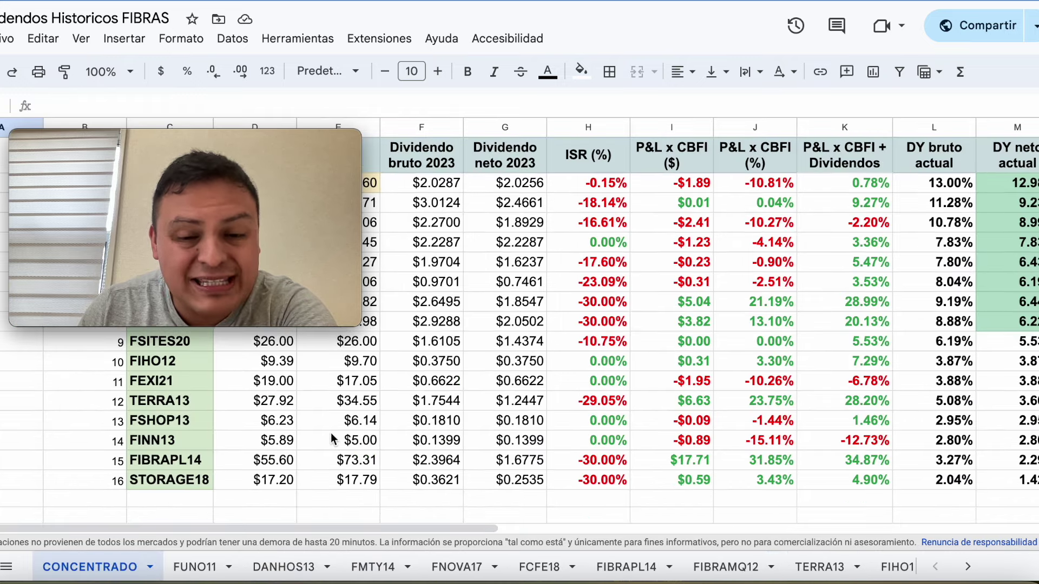
{"action": "scroll", "coordinate": [330, 432], "scroll_direction": "up", "scroll_amount": 4}
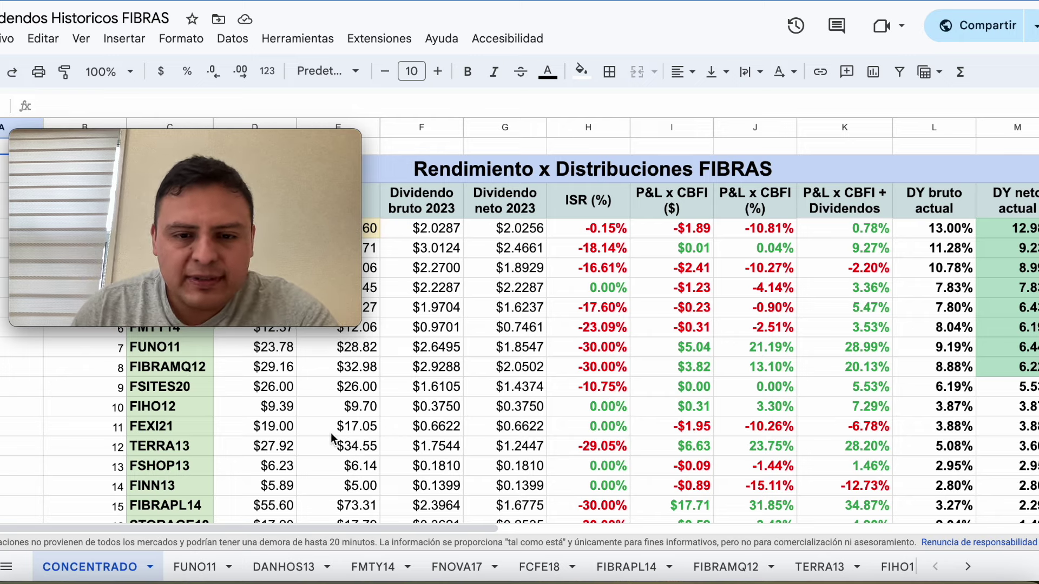
- Review the Como Usar la Plantilla PDF and open the spreadsheet template in Safari from its access link
{"action": "mouse_move", "coordinate": [294, 183]}
{"action": "left_click_drag", "start_coordinate": [282, 157], "coordinate": [252, 95]}
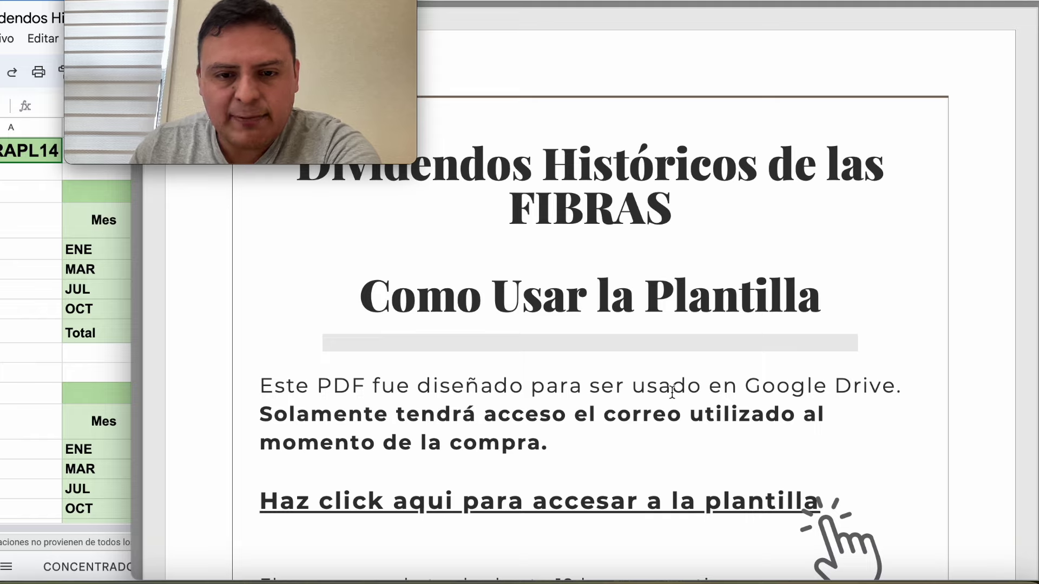
{"action": "scroll", "coordinate": [672, 392], "scroll_direction": "down", "scroll_amount": 3}
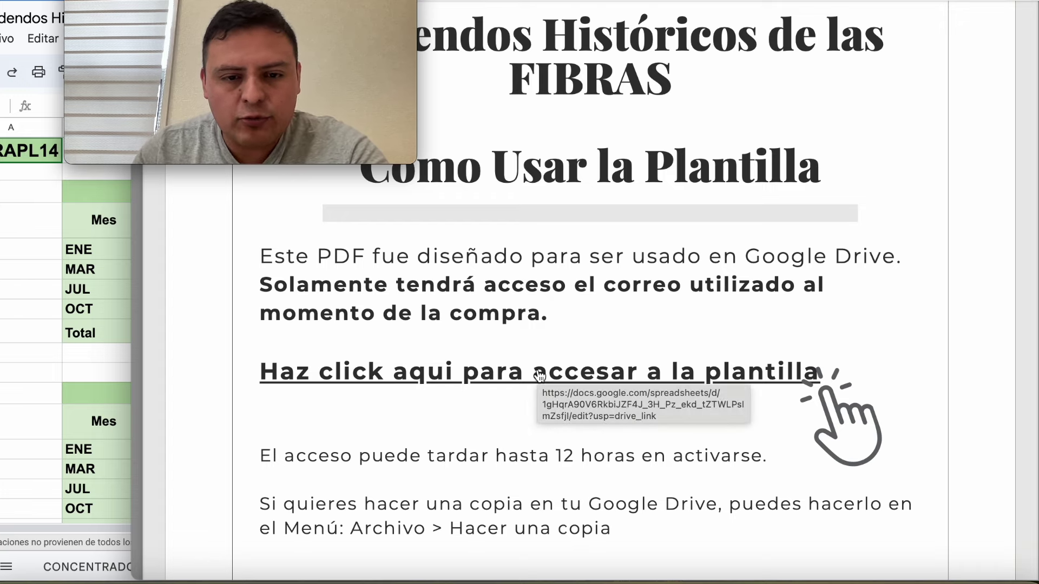
{"action": "left_click", "coordinate": [441, 382]}
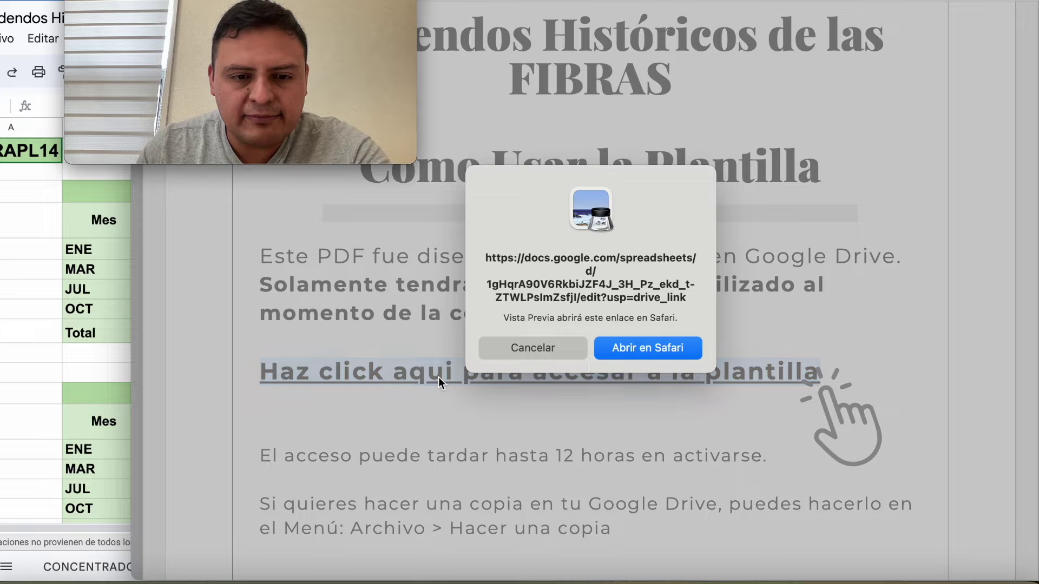
{"action": "left_click", "coordinate": [654, 351]}
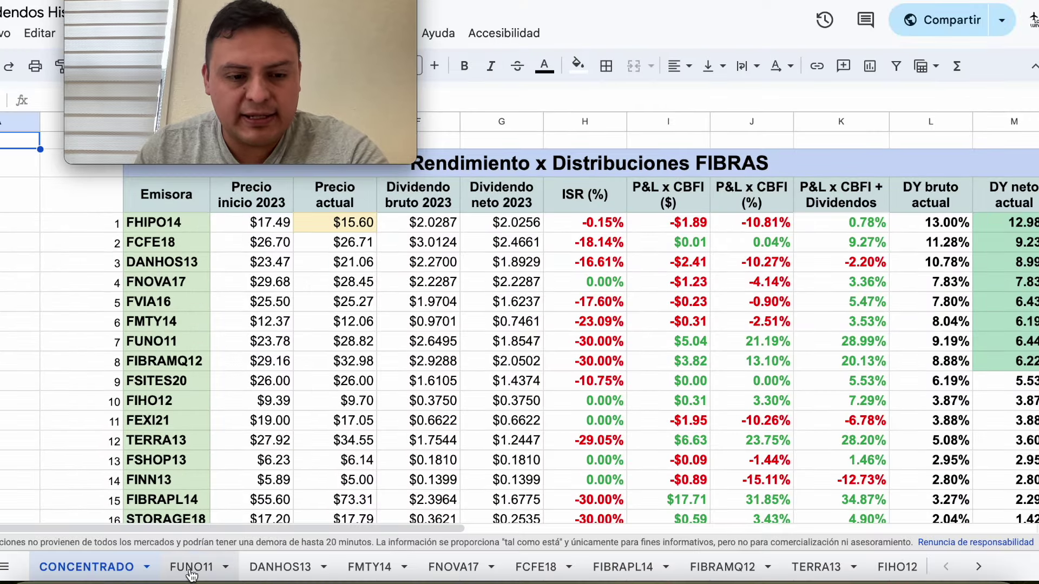
- Browse the opened template's FIBRA sheets from FUNO11 through TERRA13
{"action": "left_click", "coordinate": [191, 568]}
{"action": "left_click", "coordinate": [271, 567]}
{"action": "left_click", "coordinate": [358, 568]}
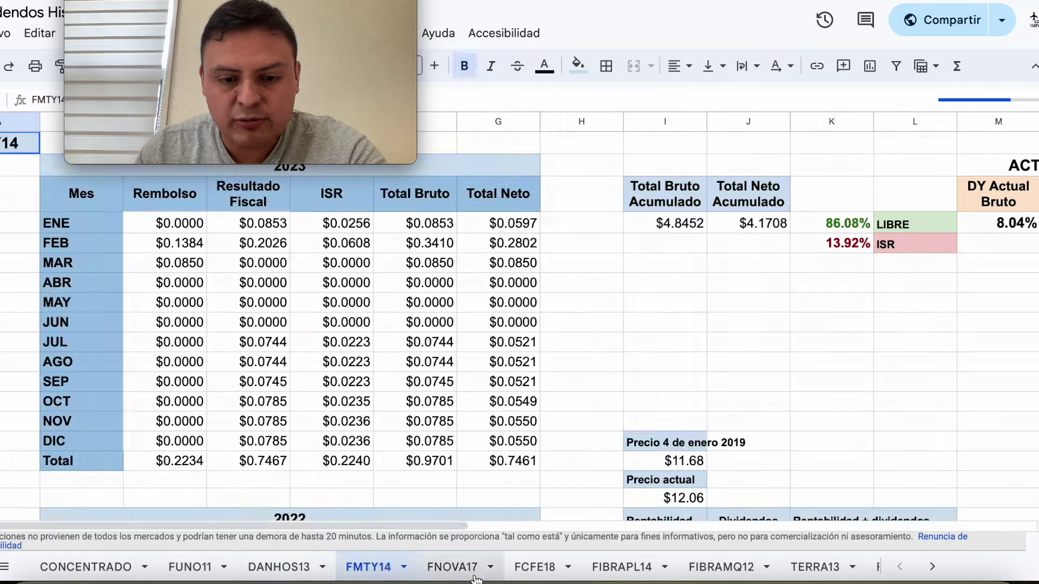
{"action": "left_click", "coordinate": [452, 568]}
{"action": "left_click", "coordinate": [535, 568]}
{"action": "left_click", "coordinate": [607, 568]}
{"action": "left_click", "coordinate": [719, 568]}
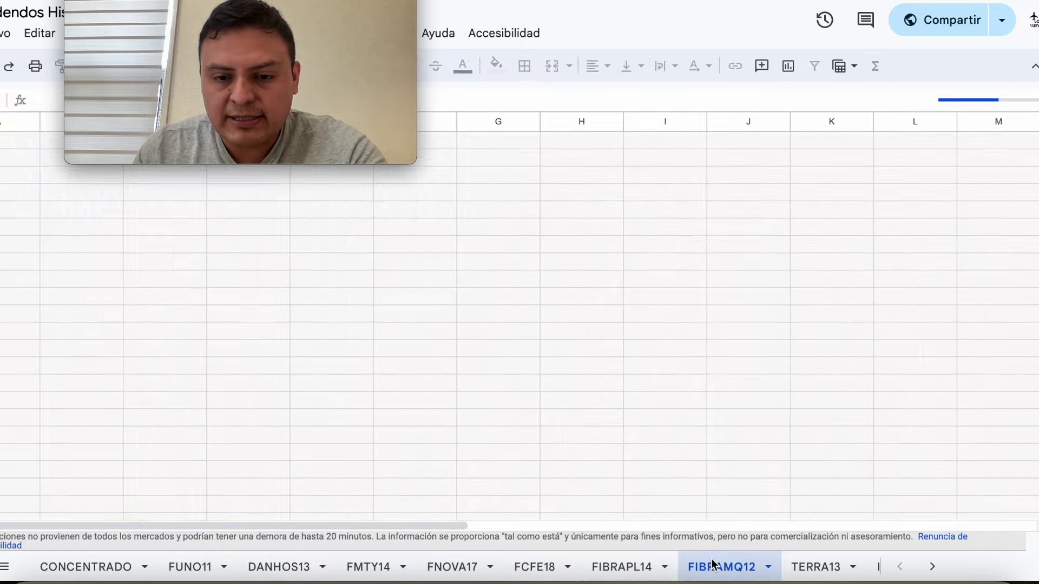
{"action": "left_click", "coordinate": [806, 568]}
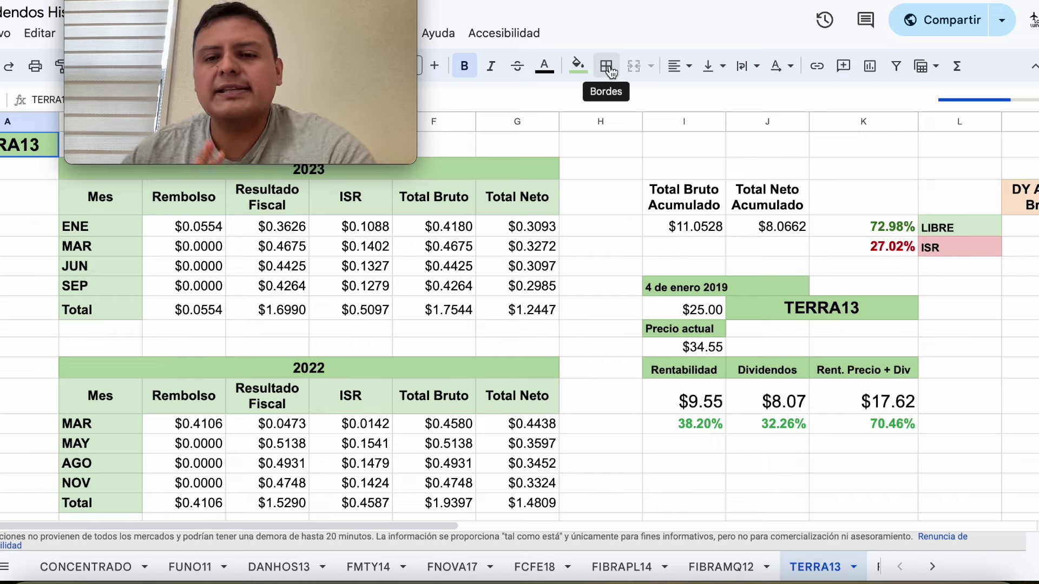
- Locate the Hacer una copia option for the template without making a copy
{"action": "left_click_drag", "start_coordinate": [359, 11], "coordinate": [727, 114]}
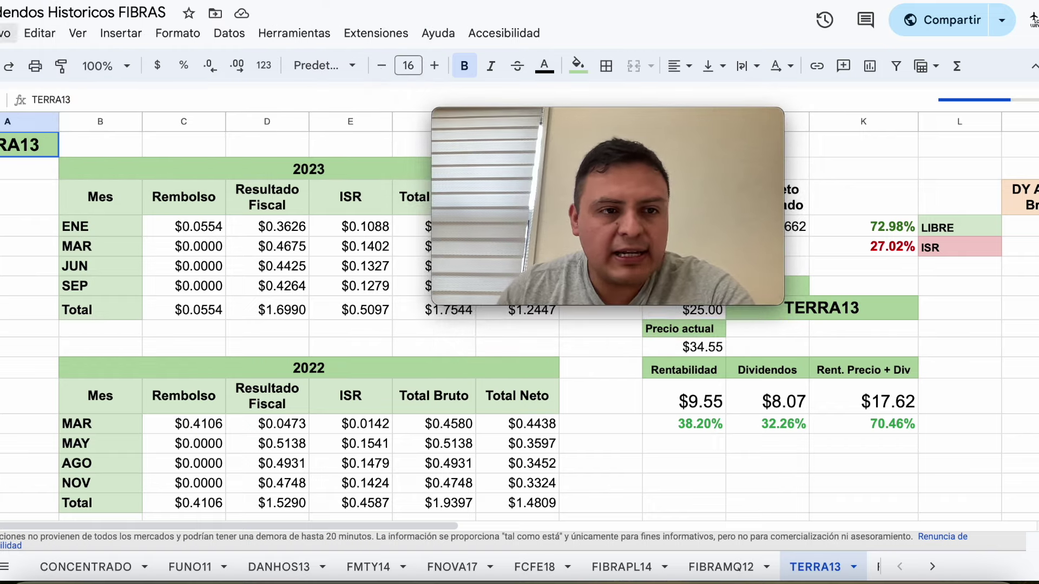
{"action": "left_click", "coordinate": [5, 33]}
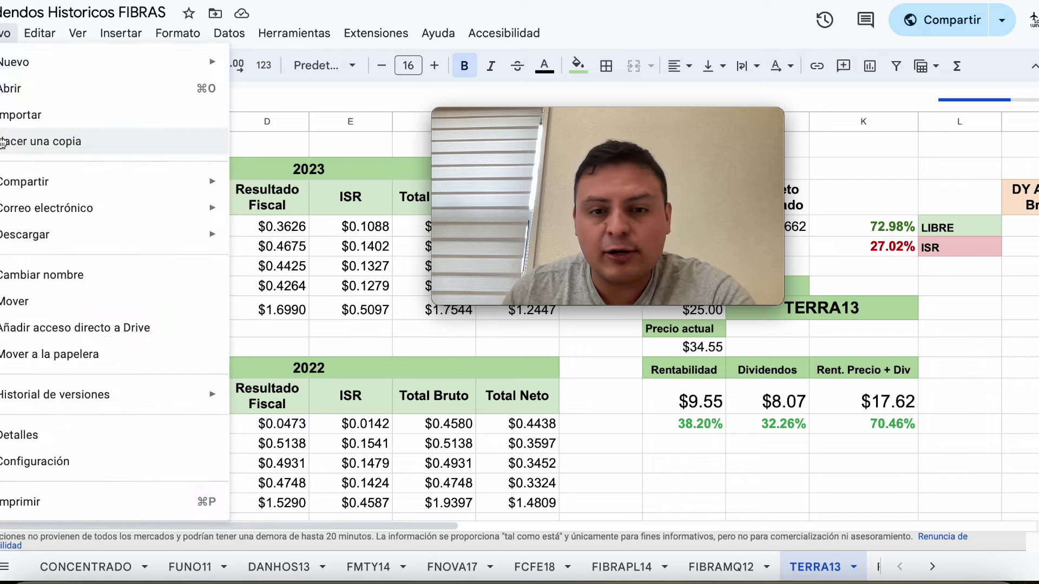
- Go to the FIBRAPL14 sheet and review its 2024 in-kind payment calculator and current dividend yields
{"action": "left_click", "coordinate": [234, 568]}
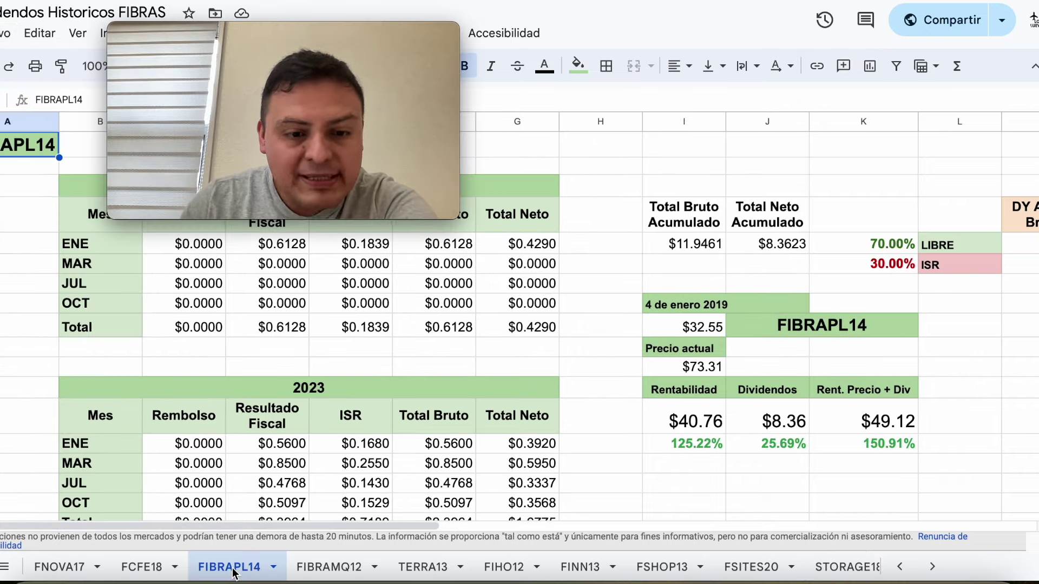
{"action": "scroll", "coordinate": [602, 440], "scroll_direction": "right", "scroll_amount": 10}
{"action": "left_click", "coordinate": [602, 457]}
{"action": "scroll", "coordinate": [602, 440], "scroll_direction": "left", "scroll_amount": 2}
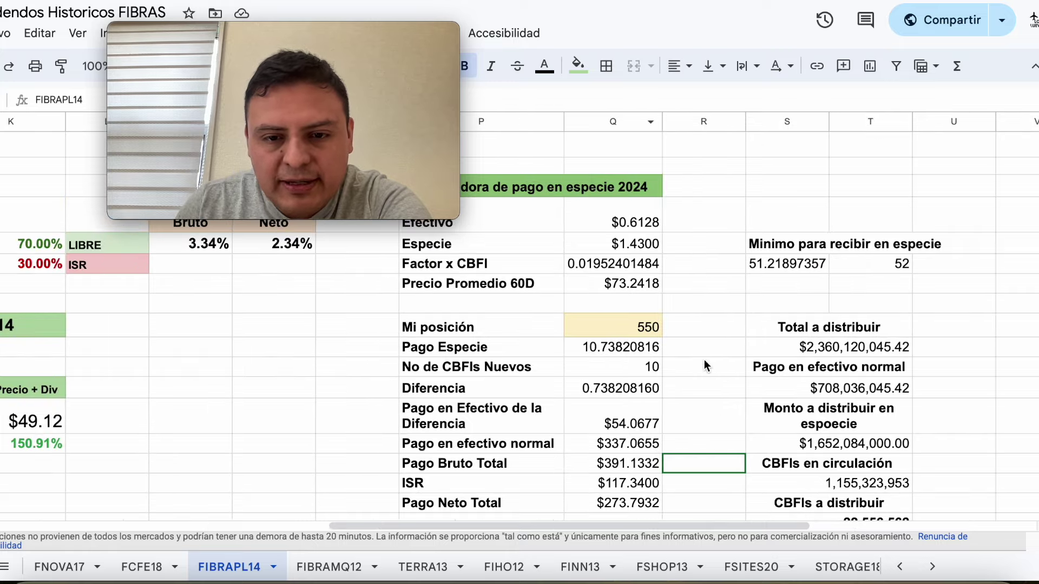
{"action": "scroll", "coordinate": [704, 363], "scroll_direction": "left", "scroll_amount": 4}
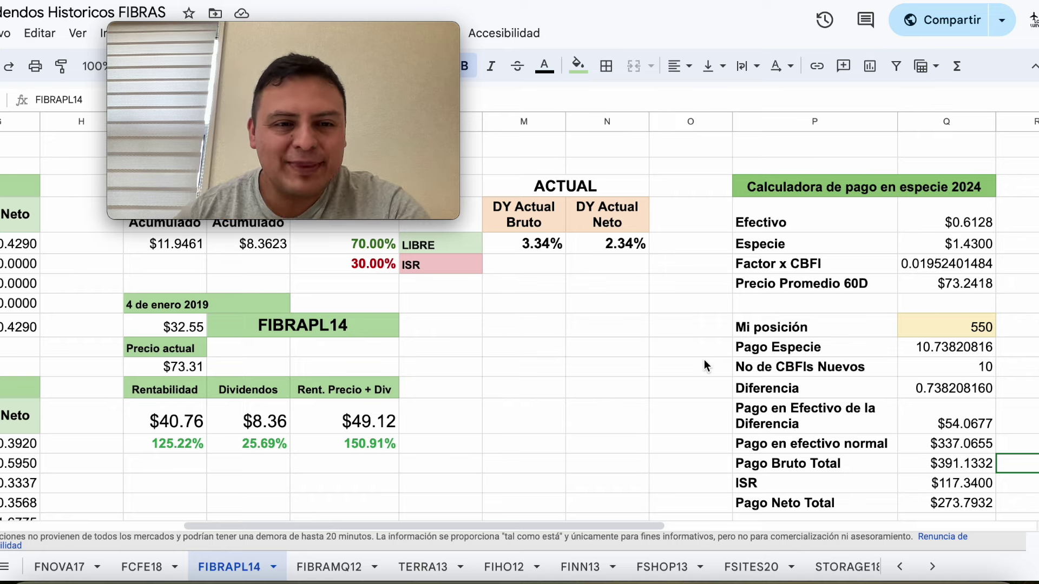
{"action": "left_click", "coordinate": [592, 395]}
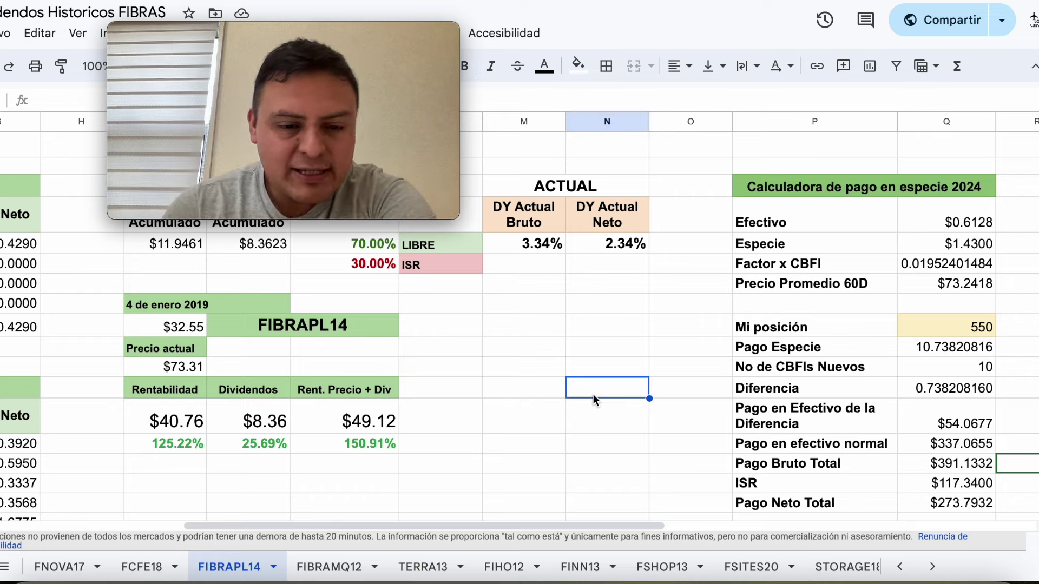